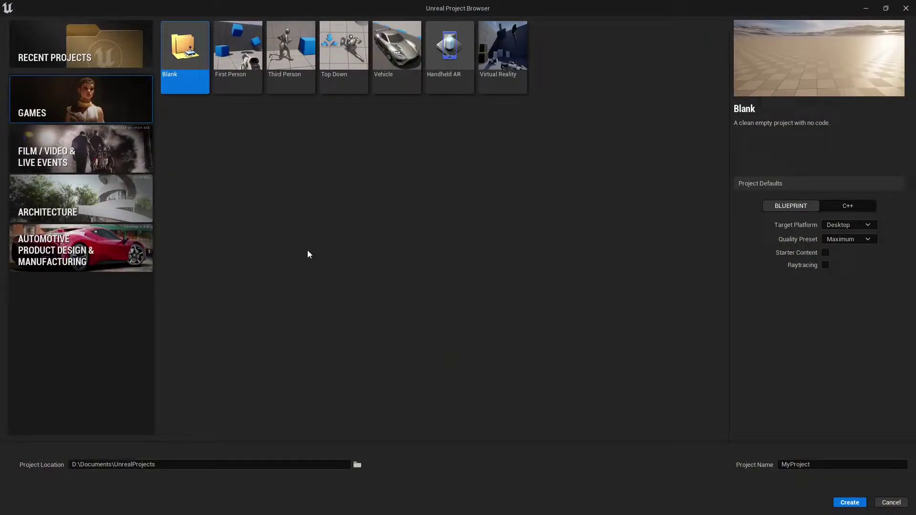
- Create a games project from the Third Person template and name it MetaHumanTest
left_click(294, 77)
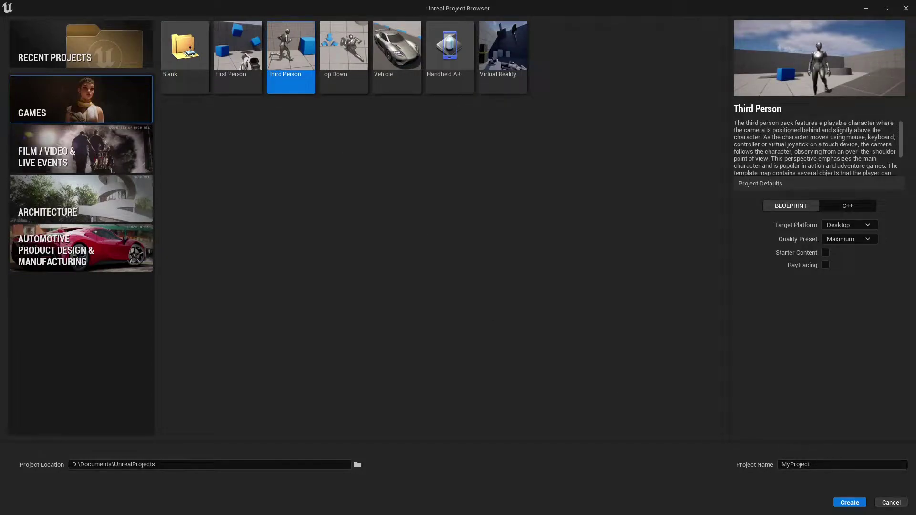
left_click(836, 465)
type("MetaHumanTest")
left_click(847, 505)
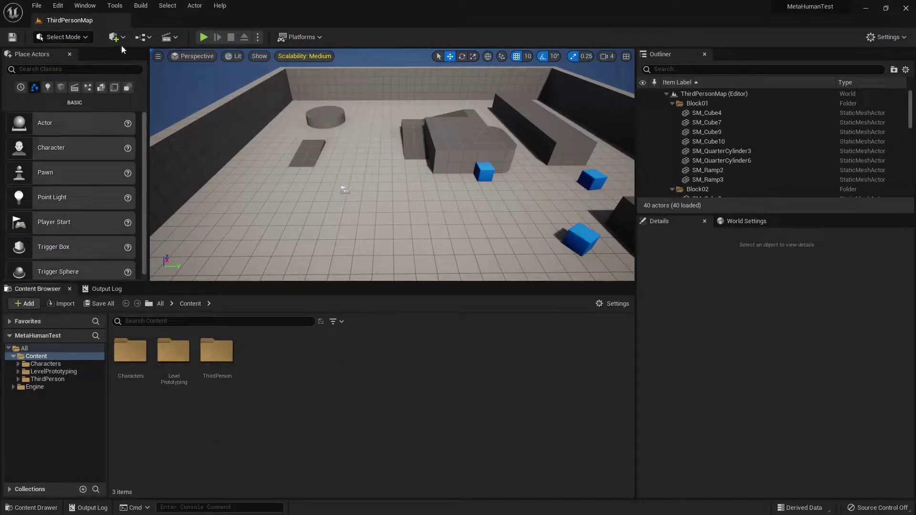
- Open Quixel Bridge and add the downloaded MariaMetahuman from My MetaHumans to the project at medium quality
left_click(123, 39)
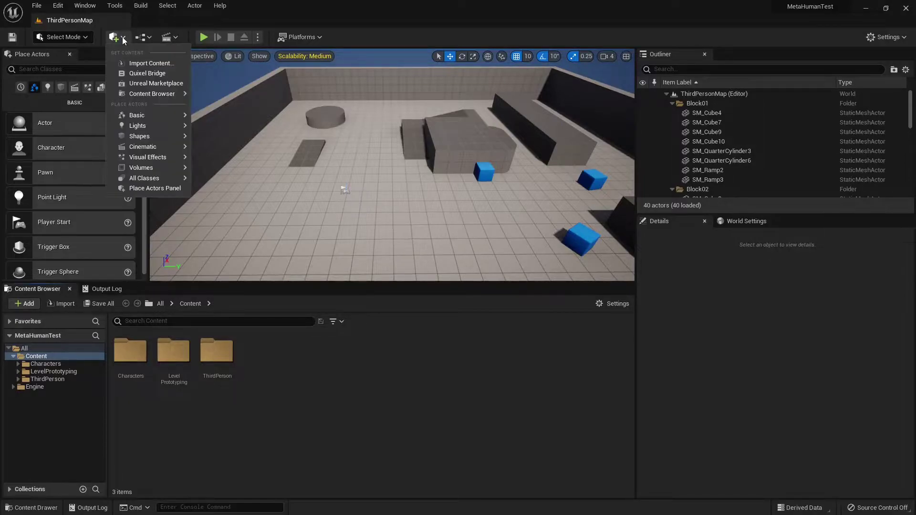
left_click(169, 74)
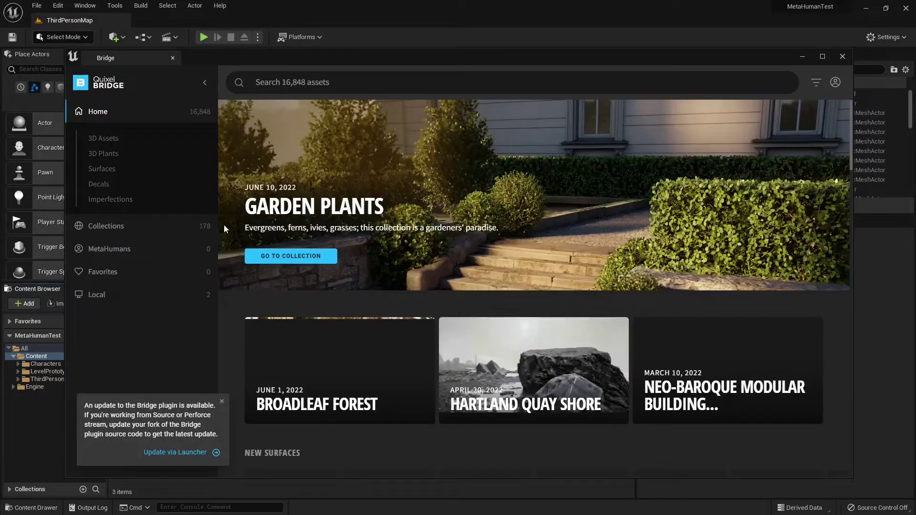
left_click(109, 249)
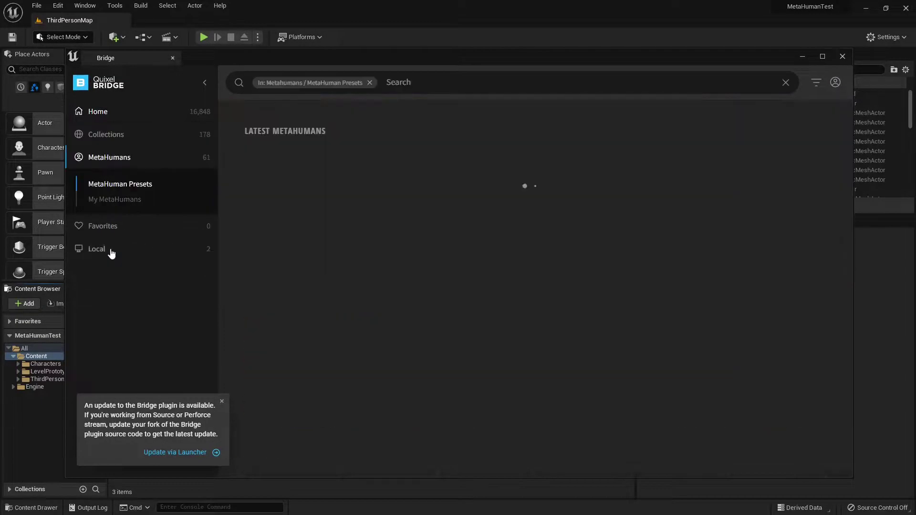
left_click(113, 200)
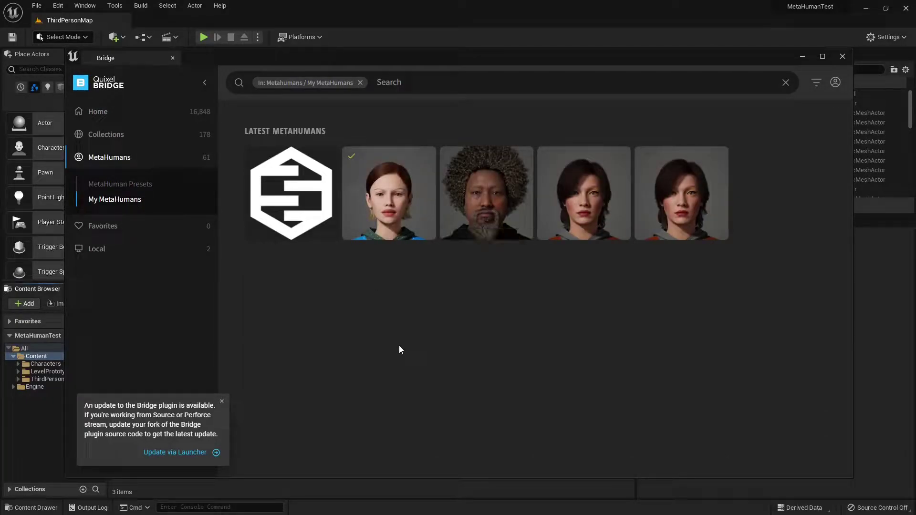
left_click(387, 181)
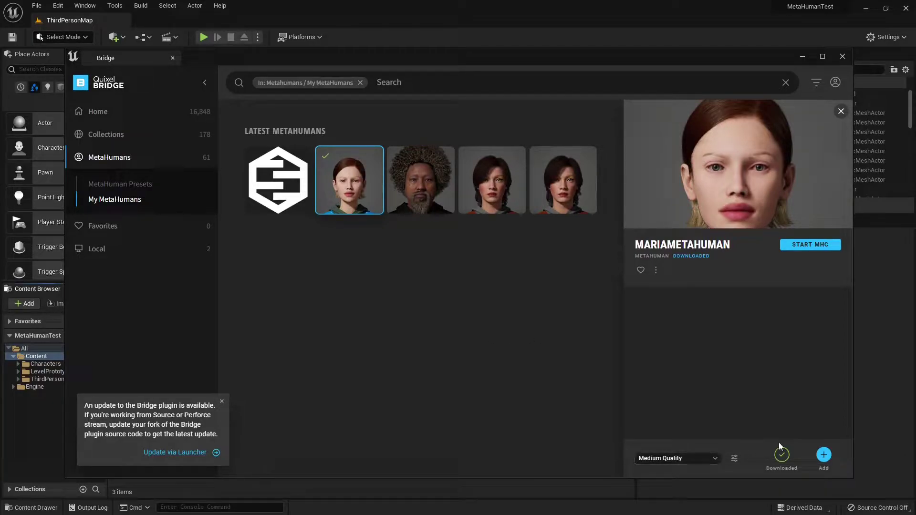
left_click(828, 457)
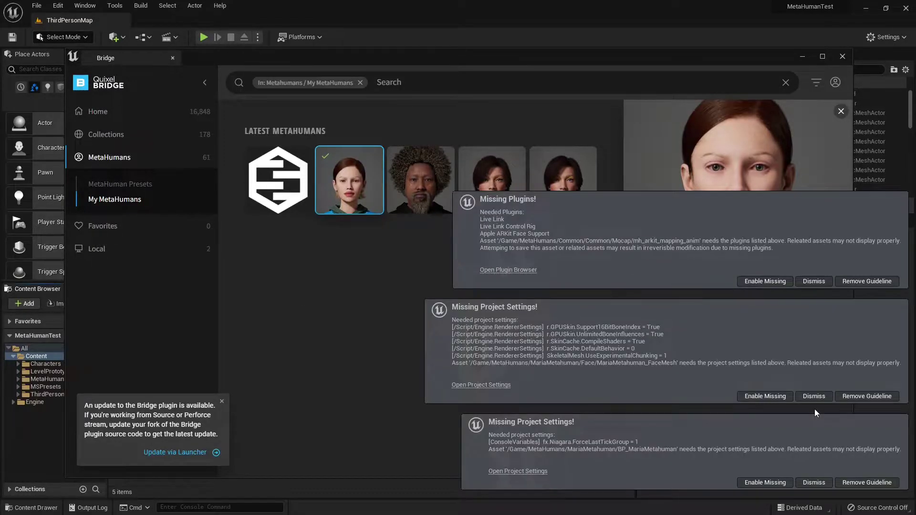
- Enable the missing plugins and both groups of missing project settings that the imported MetaHuman needs
left_click(765, 282)
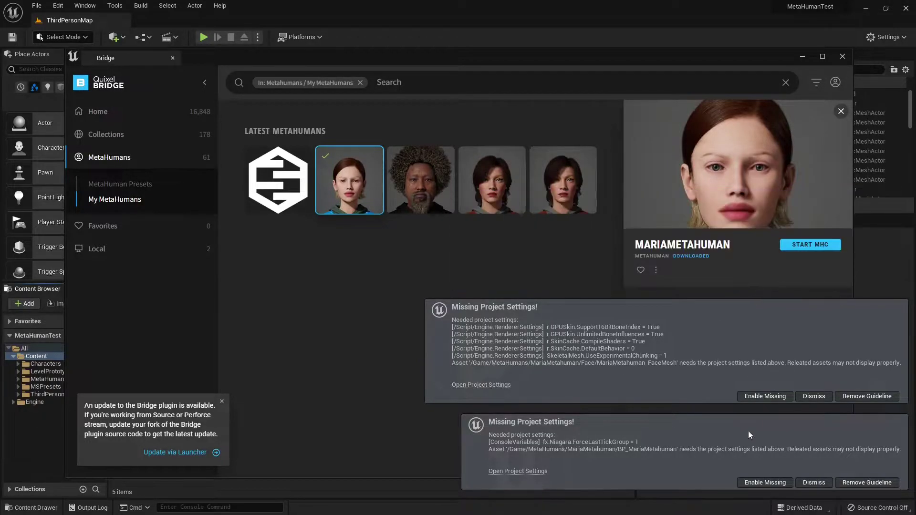
left_click(752, 397)
left_click(759, 483)
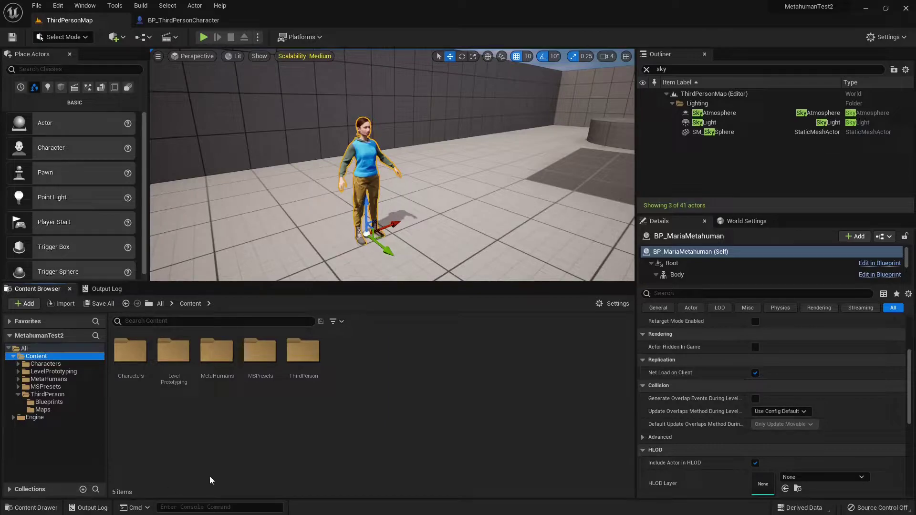
- Open the MariaMetahuman folder inside the project's MetaHumans content folder
double_click(219, 352)
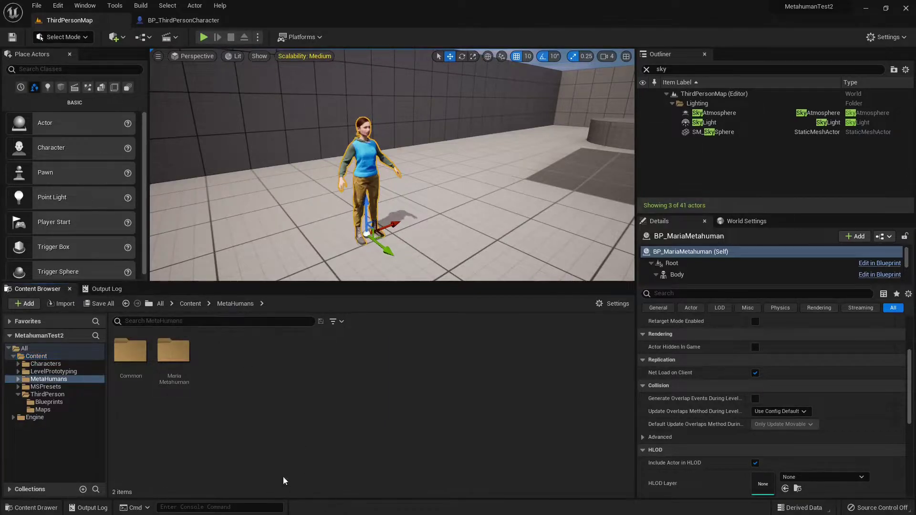
double_click(174, 353)
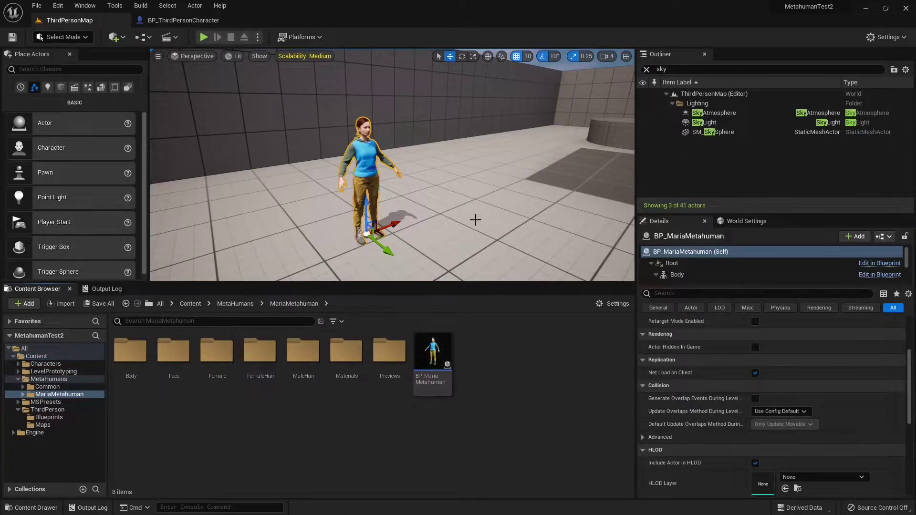
right_click_drag(476, 218, 452, 297)
left_click(433, 355)
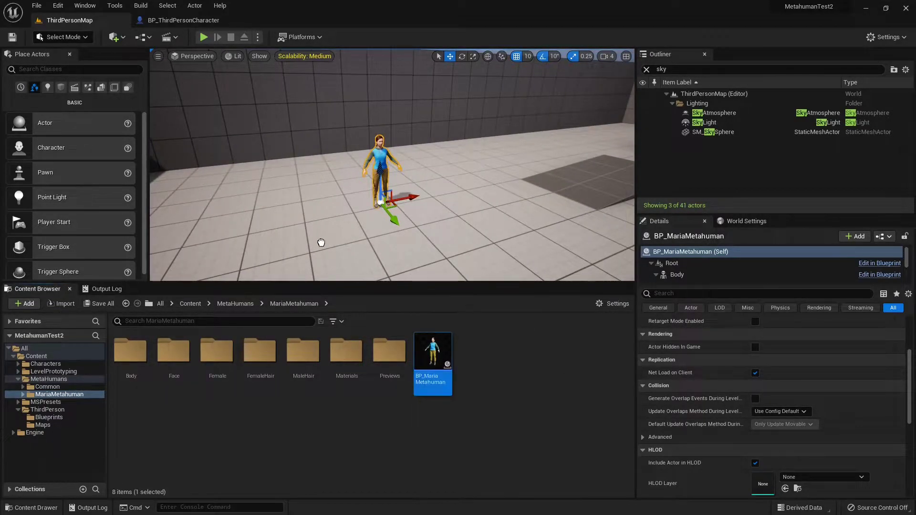
left_click_drag(321, 242, 328, 245)
key("Delete")
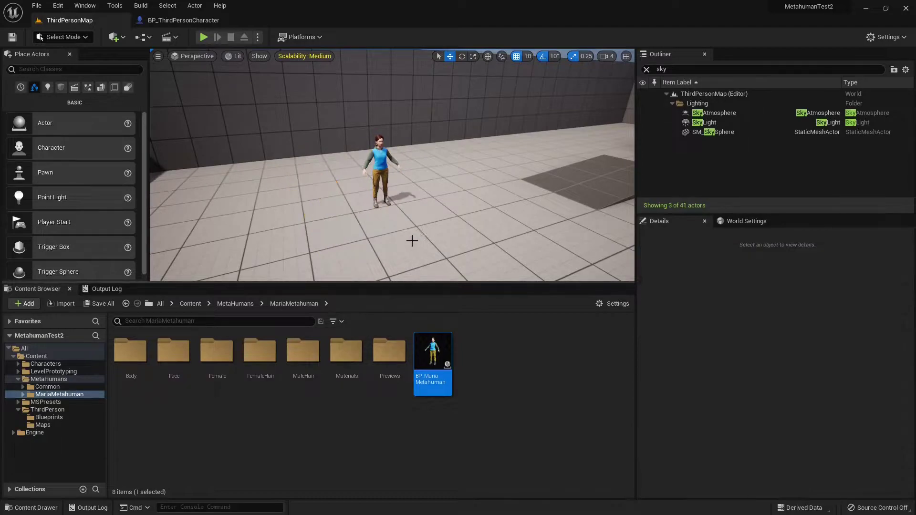
right_click_drag(405, 234, 401, 239)
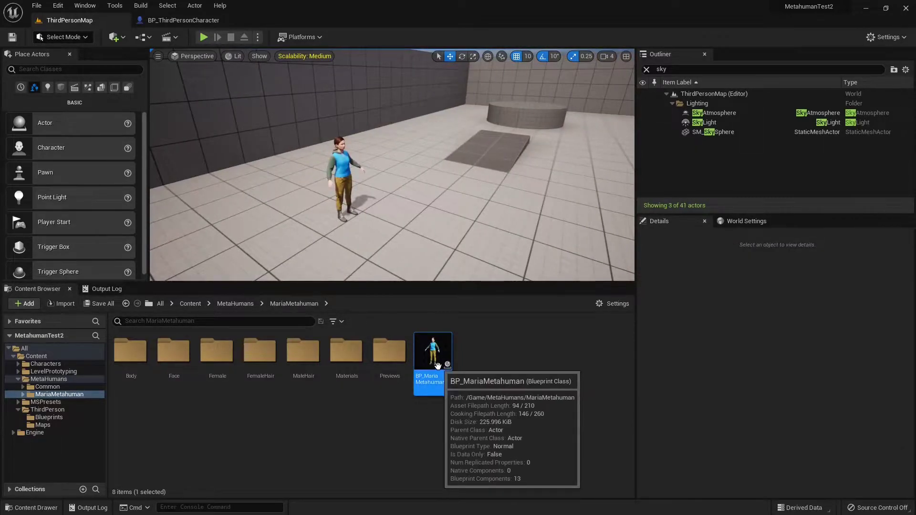
mouse_move(394, 192)
right_mouse_down()
mouse_move(405, 195)
mouse_move(395, 192)
mouse_move(405, 197)
mouse_move(382, 211)
mouse_move(399, 198)
right_mouse_up()
- In BP_ThirdPersonCharacter, add a Child Actor component under the character mesh and name it OurMetaHuman
left_click(189, 20)
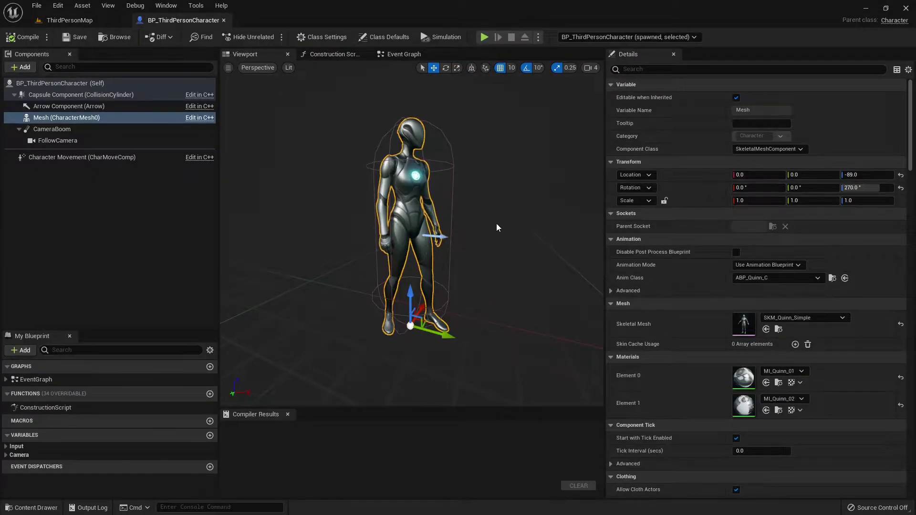
left_click(70, 119)
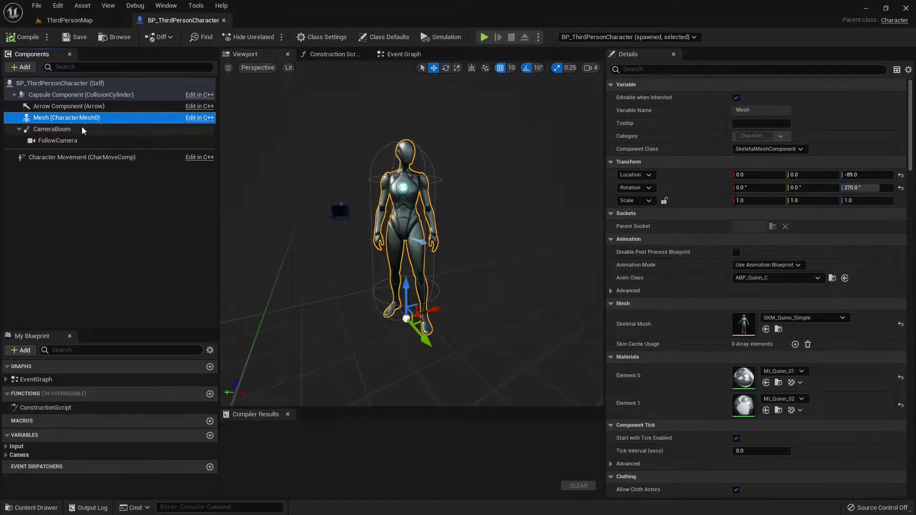
left_click(19, 68)
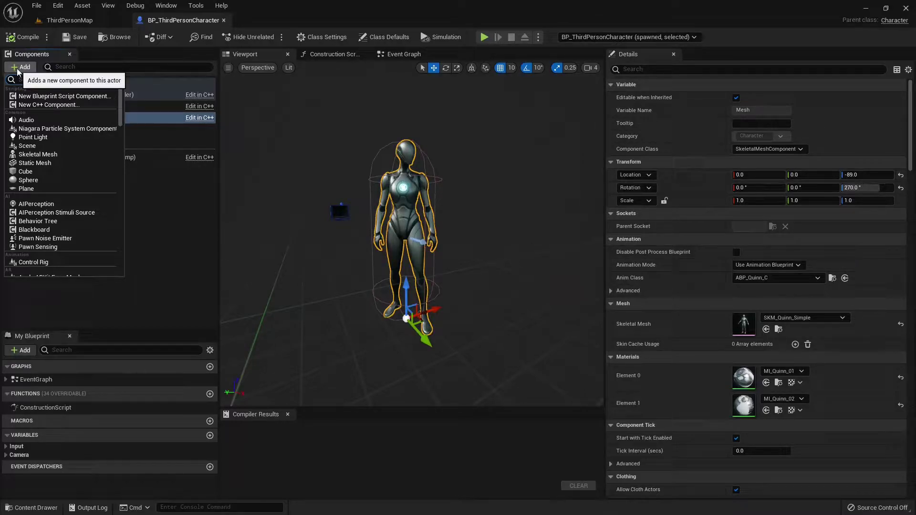
type("child")
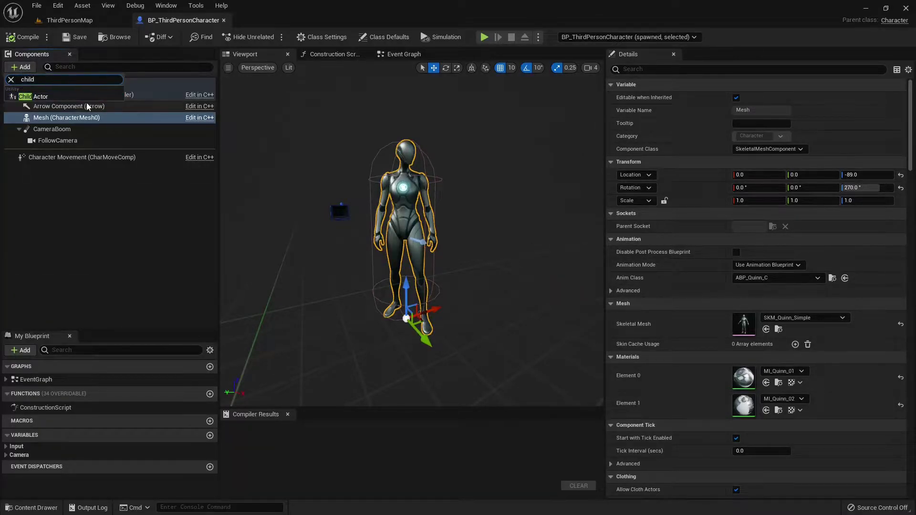
left_click(72, 95)
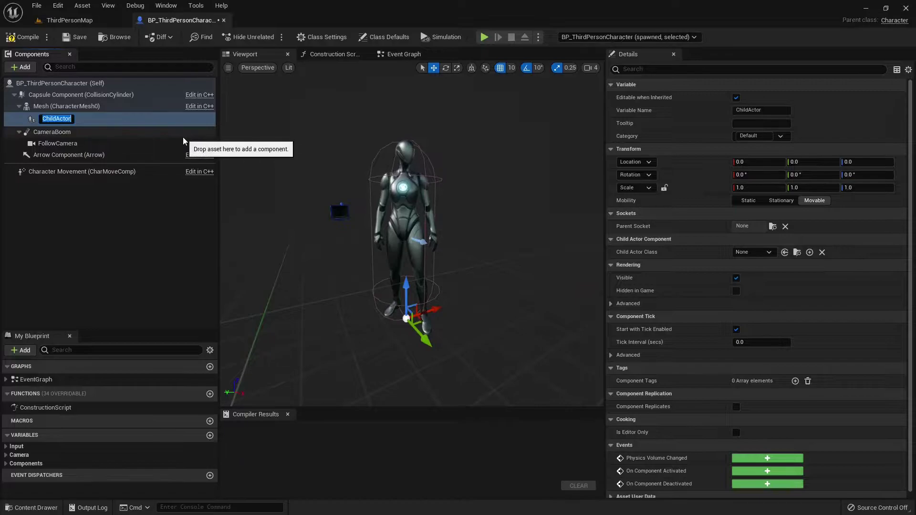
type("OurMetaHuman")
key("Return")
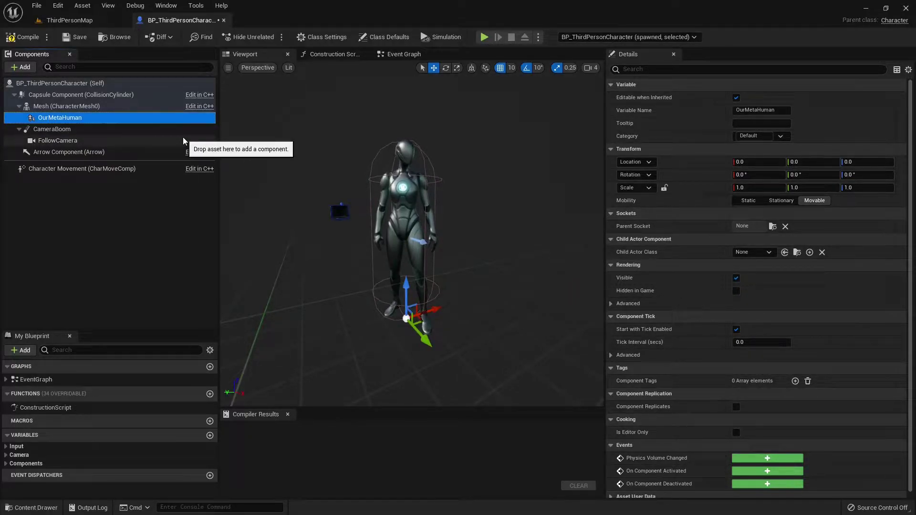
- Set the child actor class of OurMetaHuman to BP_MariaMetahuman
left_click(758, 252)
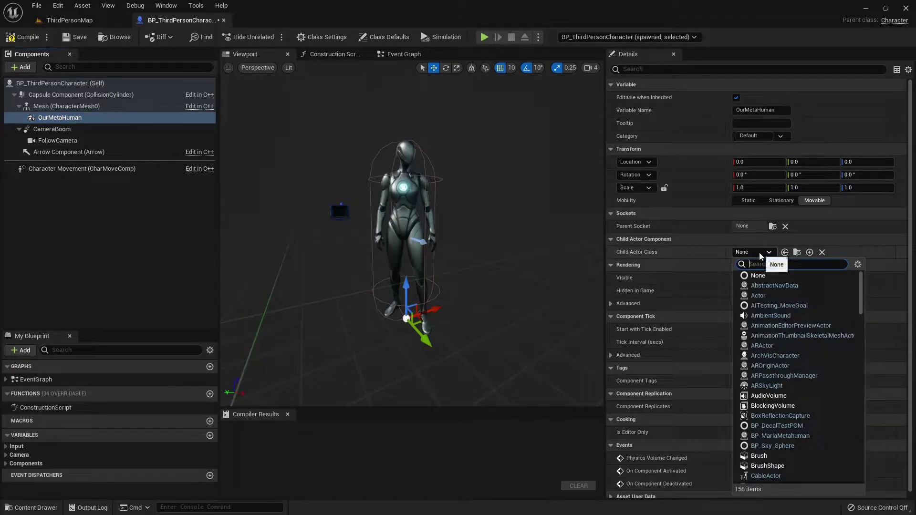
type("maria")
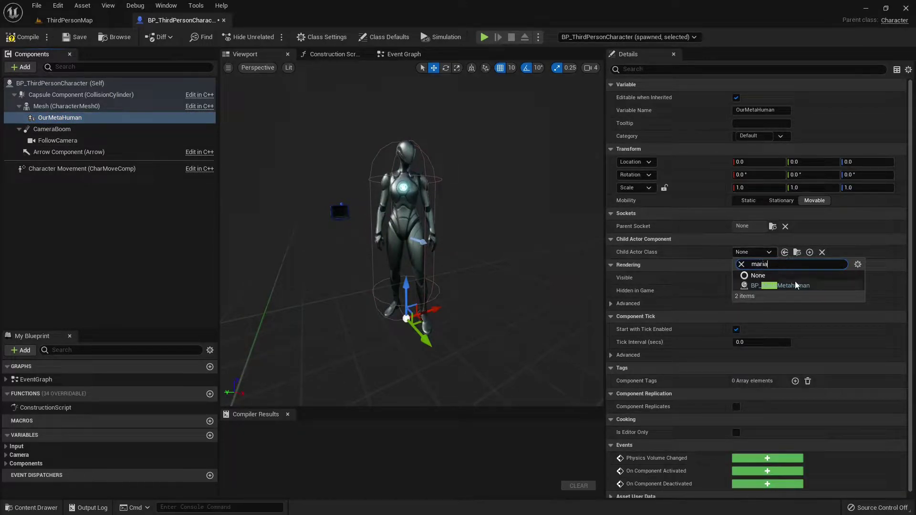
left_click(793, 285)
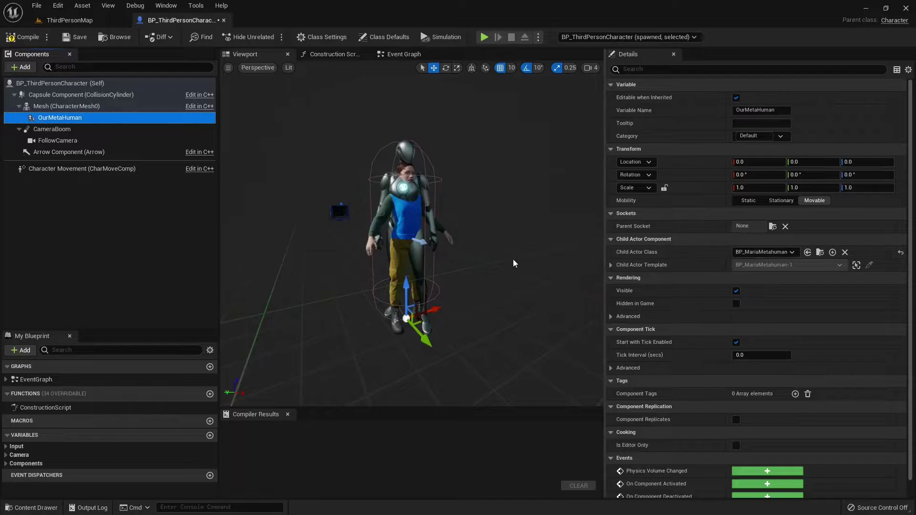
- Set the X location of OurMetaHuman to 100 so it stands beside the mannequin, and compile the blueprint
right_click_drag(450, 291, 539, 292)
left_click(759, 162)
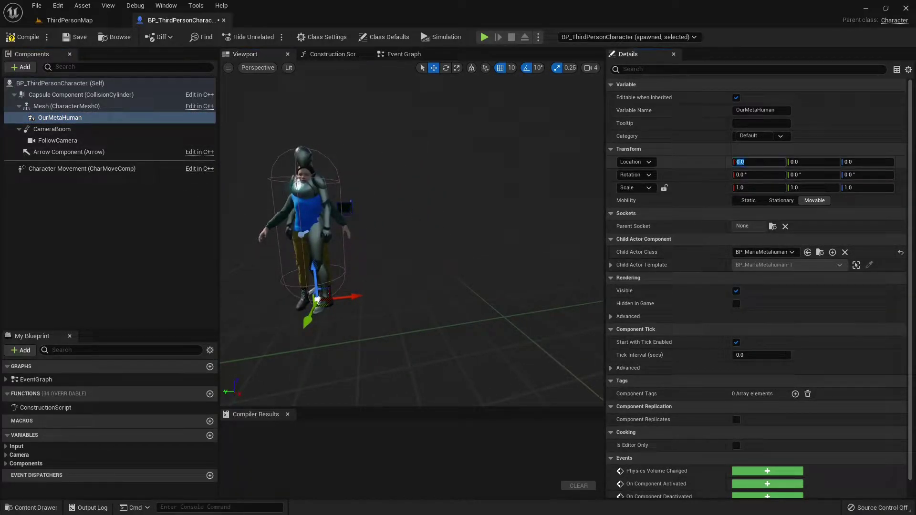
type("100")
key("Return")
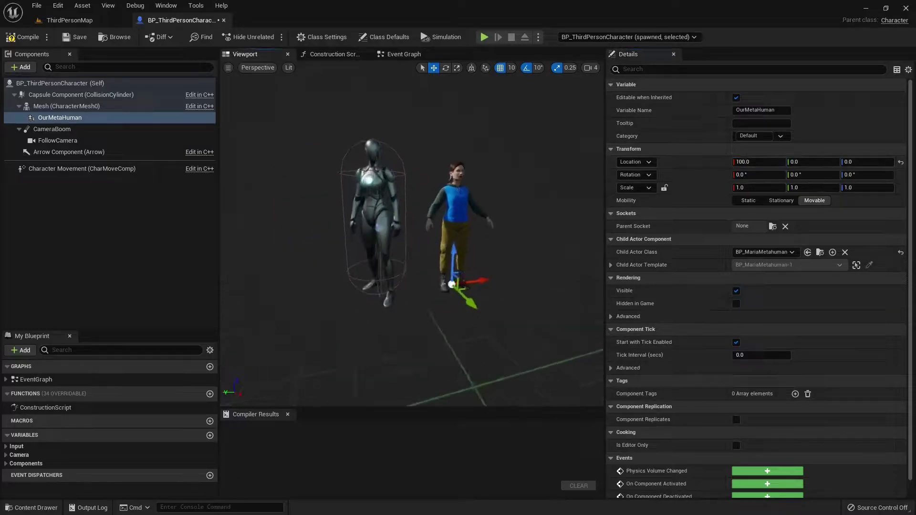
right_click_drag(442, 230, 480, 210)
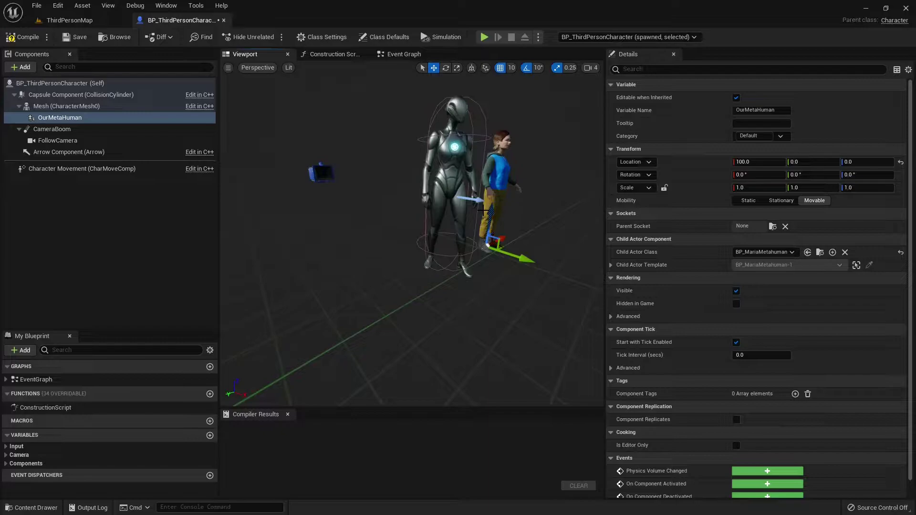
left_click_drag(483, 210, 492, 230)
right_click_drag(370, 192, 381, 192)
scroll(371, 192, "up", 5)
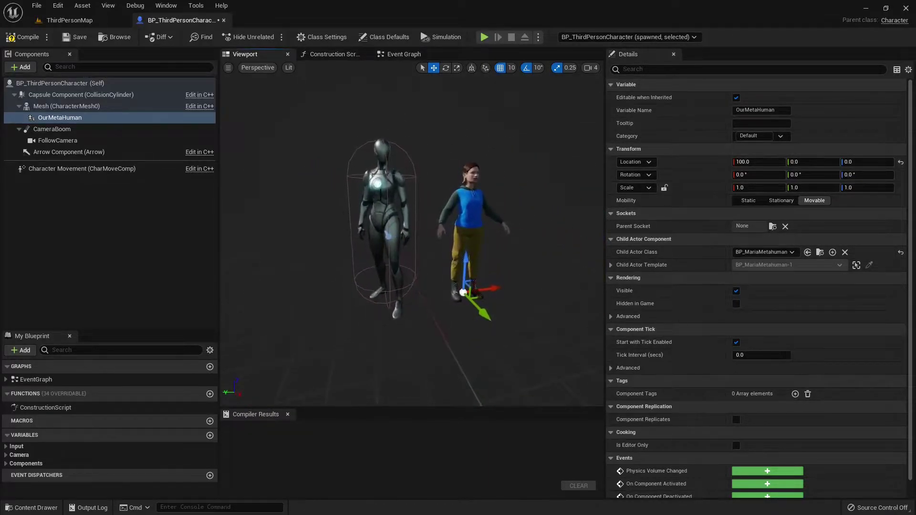
left_click(22, 37)
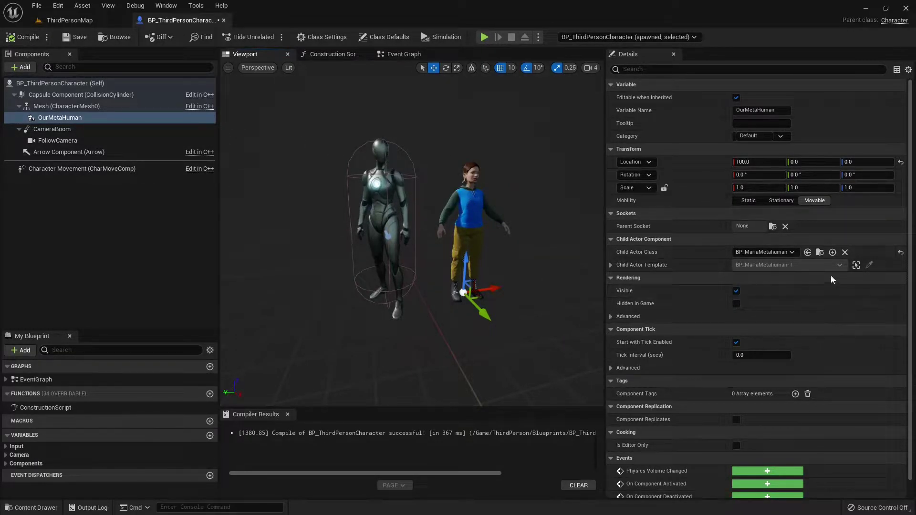
- Locate the BP_MariaMetahuman asset from its child actor class, open the blueprint and show its 3D preview
left_click(820, 252)
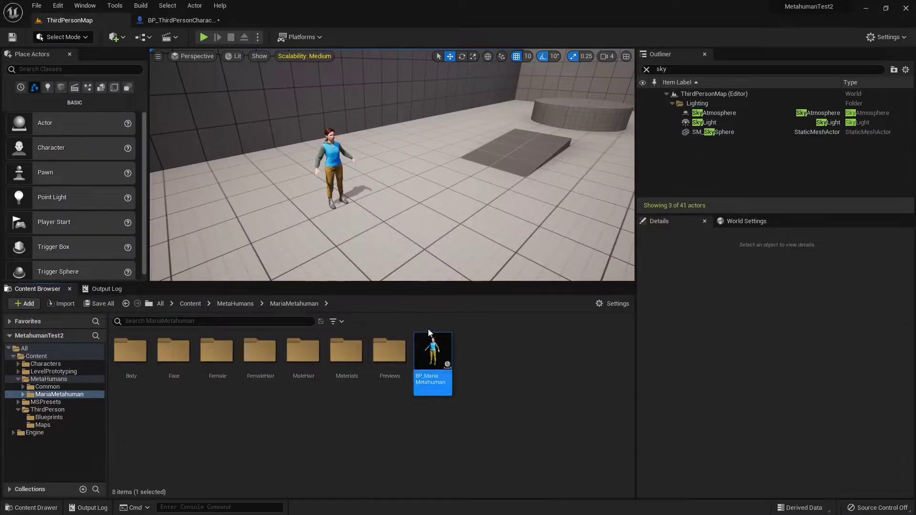
double_click(434, 357)
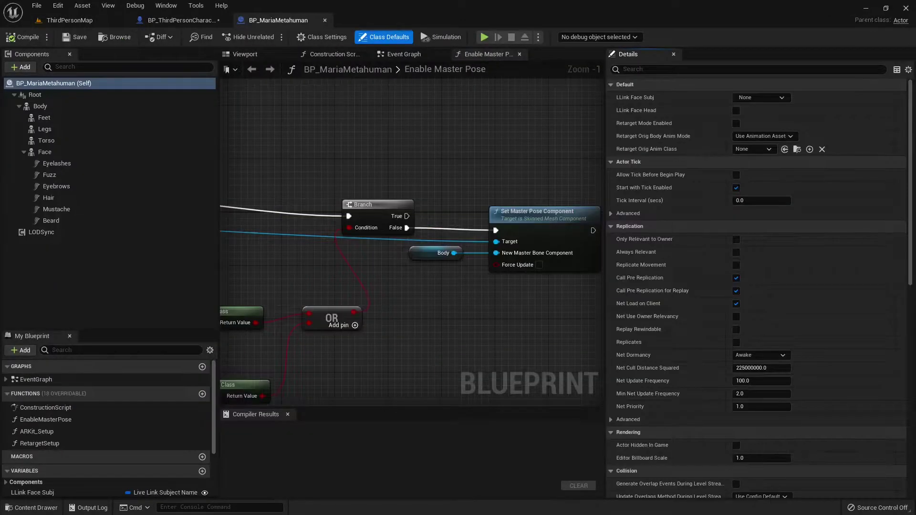
left_click(245, 55)
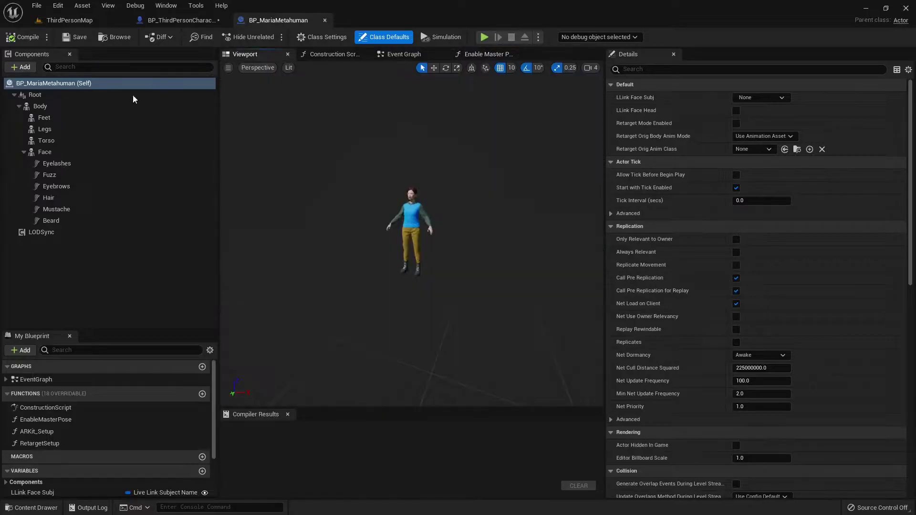
- Examine the Feet, Legs, Torso and Face components of the MetaHuman, and collapse and select their parent Body component
left_click(48, 117)
left_click(70, 130)
left_click(78, 141)
left_click(83, 148)
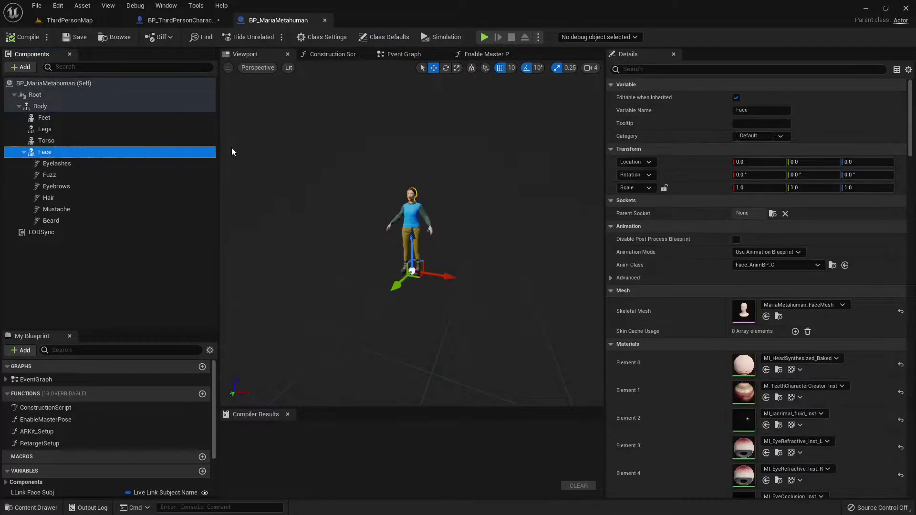
left_click(19, 106)
left_click(41, 106)
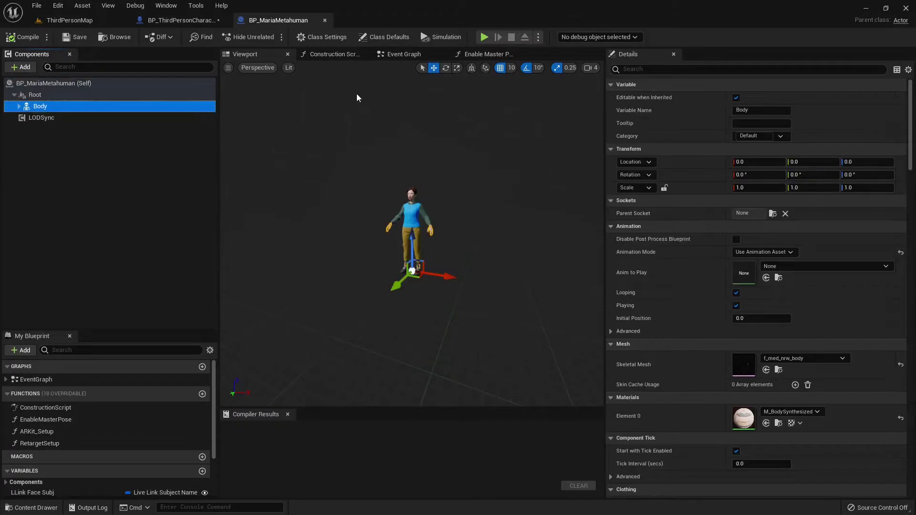
- Open the Enable Master Pose function from the MetaHuman blueprint's construction script
left_click(334, 54)
double_click(344, 245)
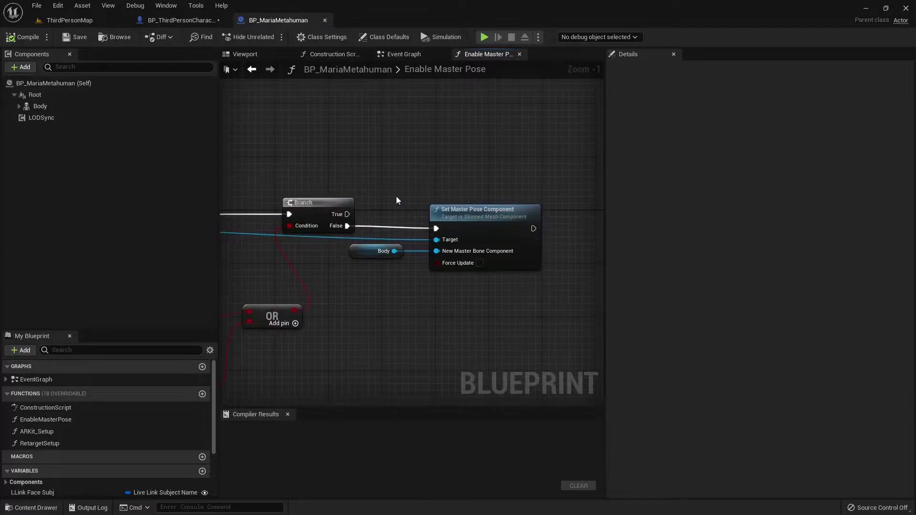
- Expand the MetaHuman's Body component hierarchy, view the character up close in the 3D preview, and select Body
left_click(398, 55)
scroll(382, 175, "up", 1)
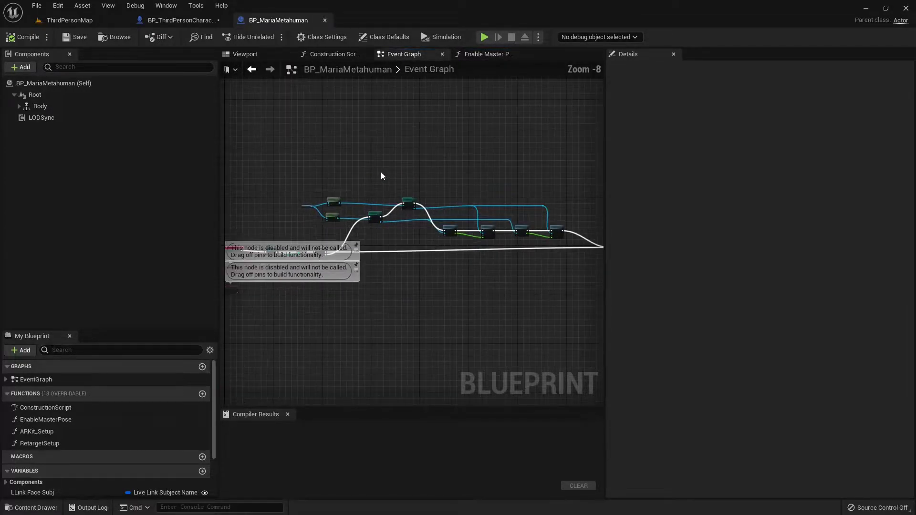
left_click(19, 106)
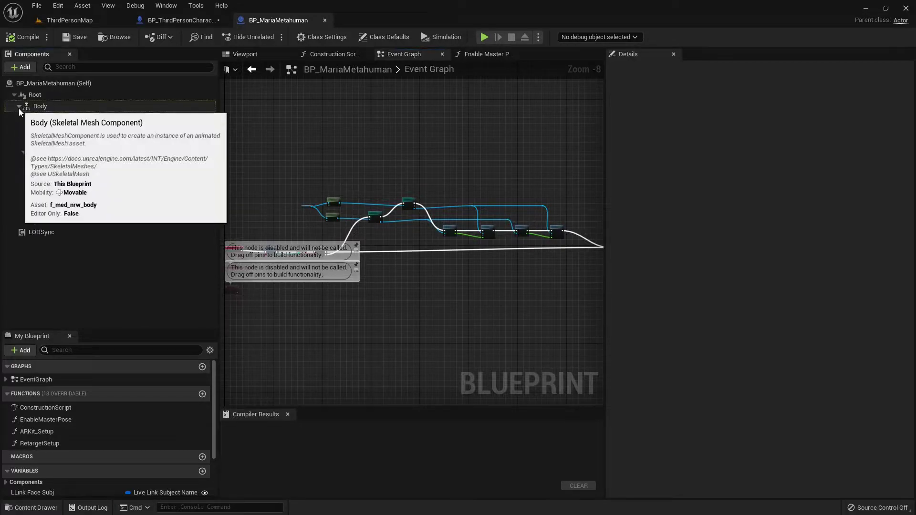
left_click(255, 54)
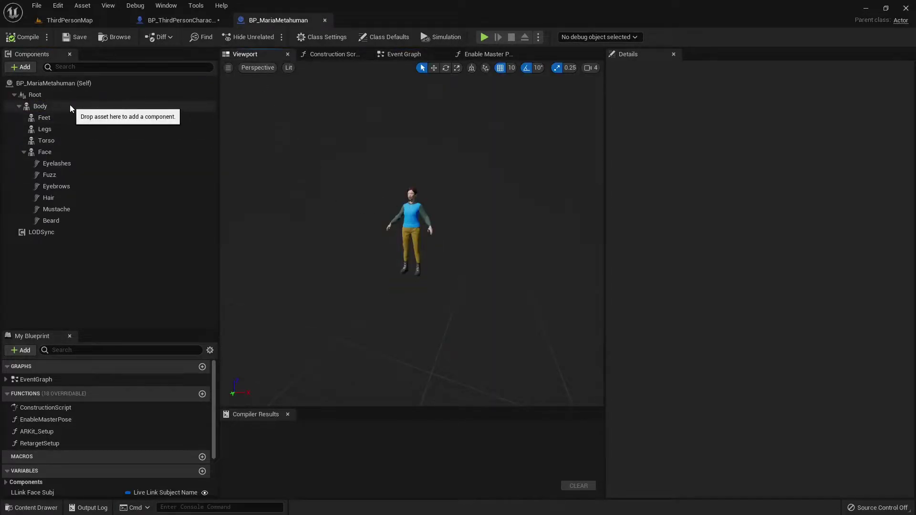
right_click_drag(403, 297, 385, 289)
key("w")
left_click(39, 108)
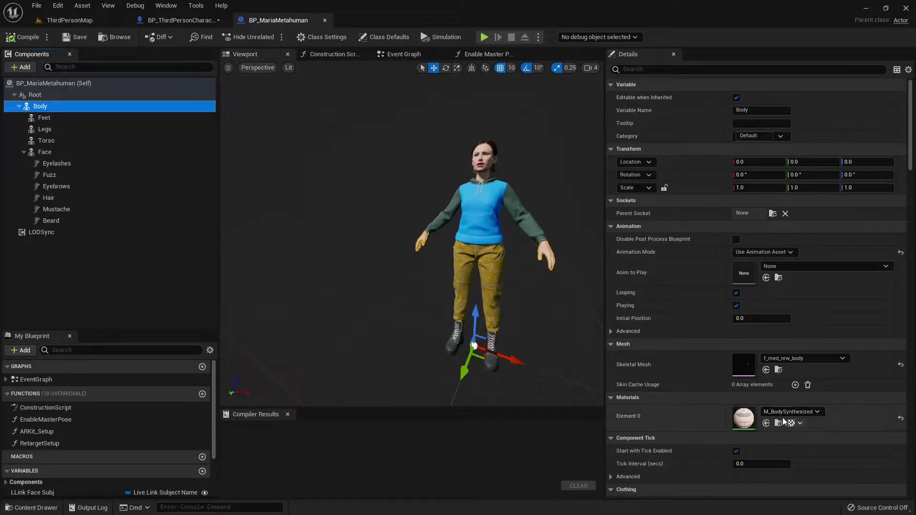
- Open the Body's f_med_nrw_body mesh and its metahuman_base_skel skeleton, and locate the skeleton among the project assets
double_click(740, 372)
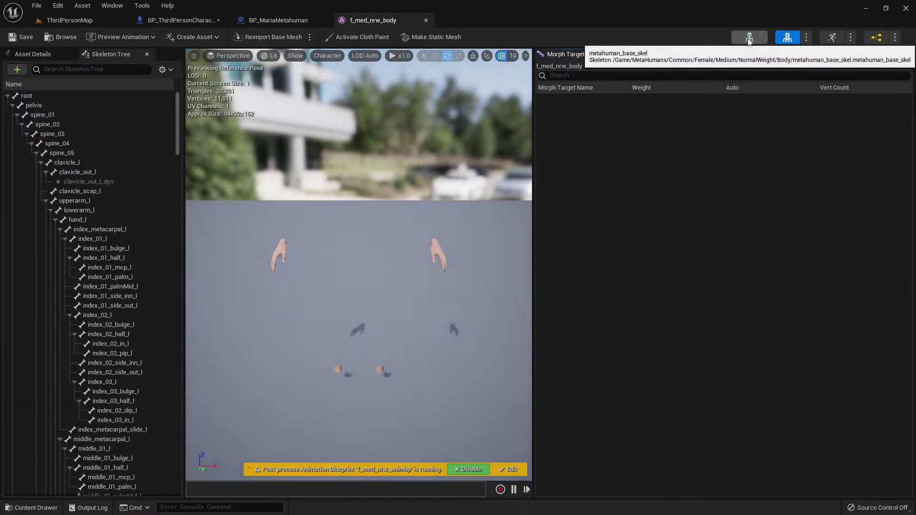
left_click(749, 41)
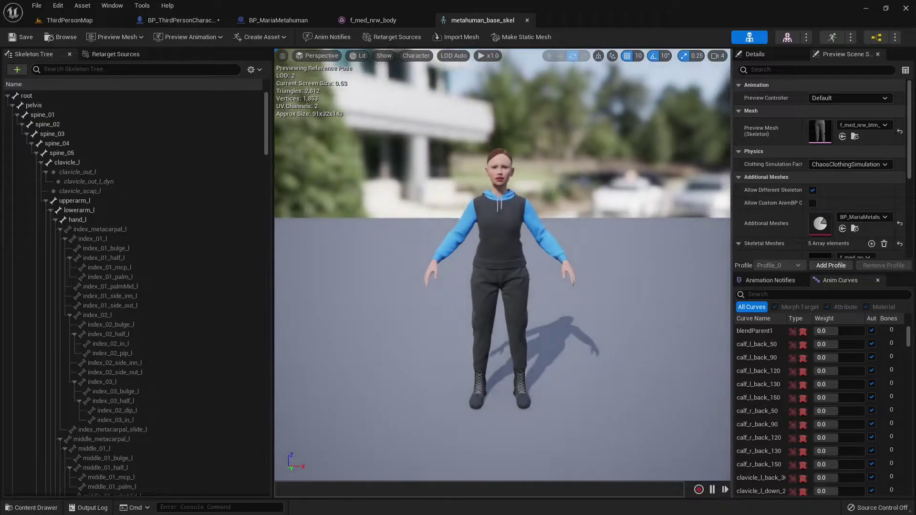
left_click(62, 37)
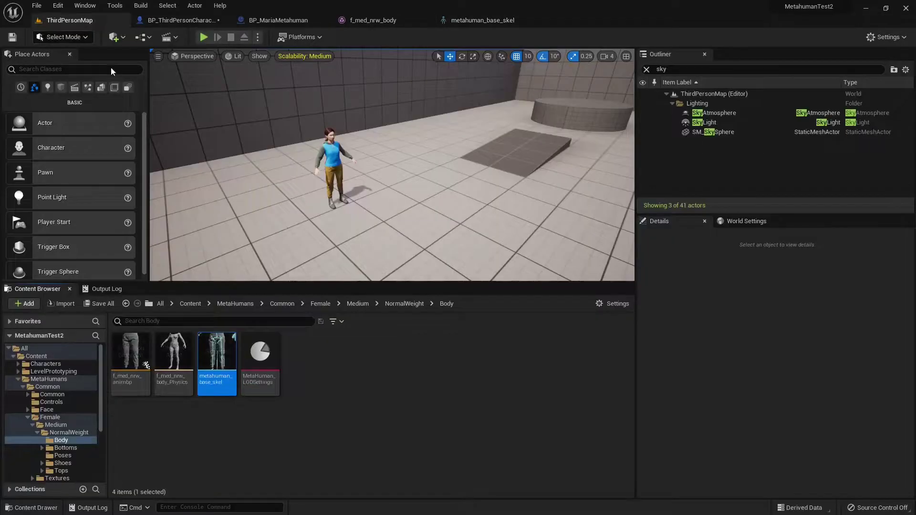
- Create an animation blueprint from the metahuman_base_skel skeleton, named ABP_metahuman_base_skel_AnimBlueprint
right_click(213, 341)
mouse_move(326, 120)
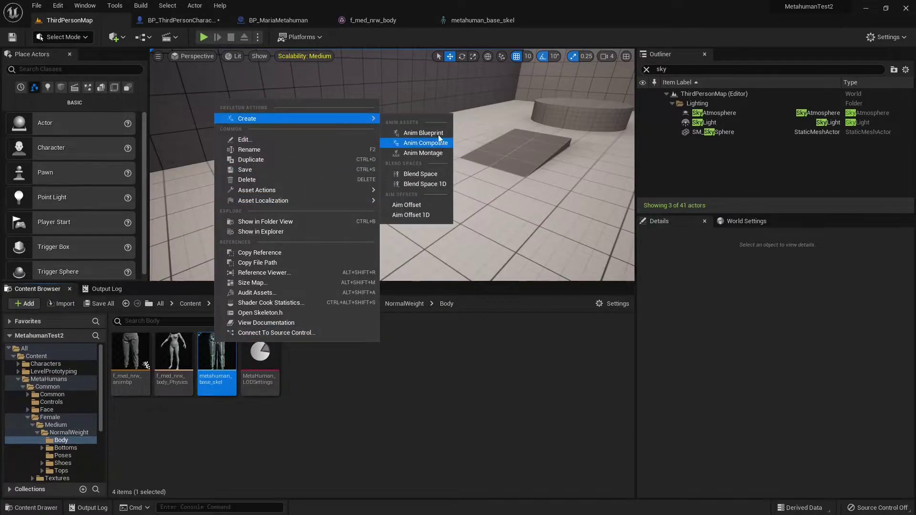
left_click(422, 133)
type("metahuman_base_skel_...")
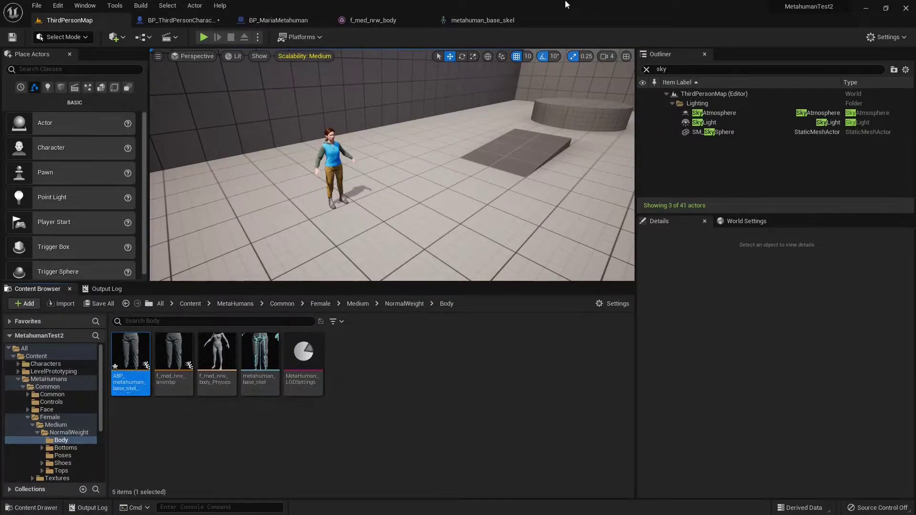
- Set the Body component of BP_MariaMetahuman to Use Animation Blueprint with ABP_metahuman_base_skel_AnimBlueprint as its anim class
left_click(278, 20)
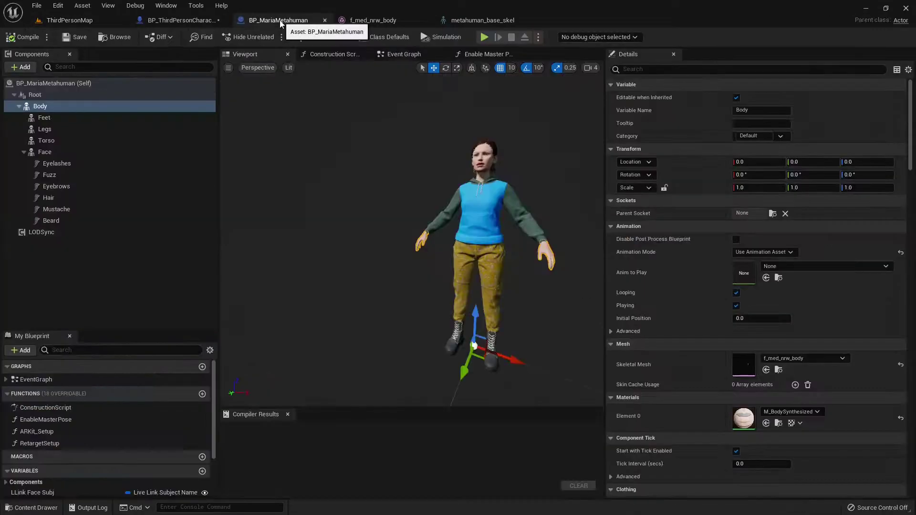
left_click(782, 252)
left_click(765, 262)
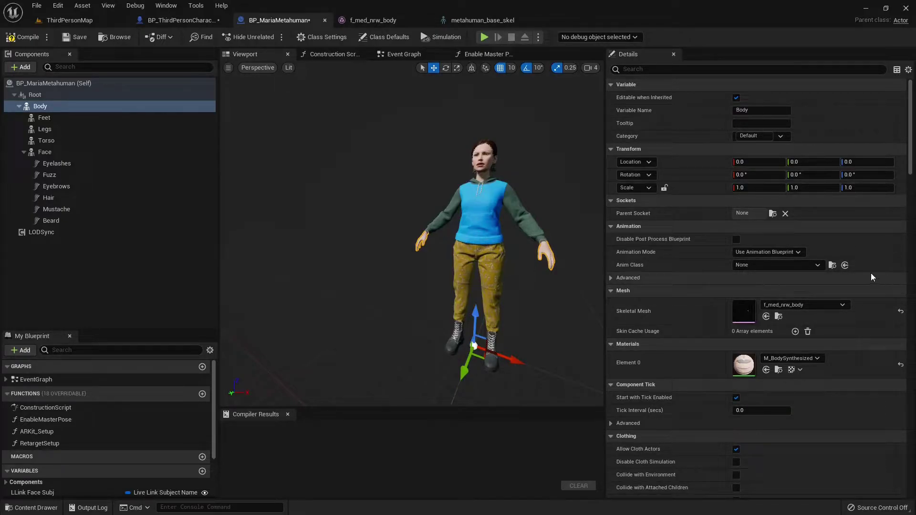
left_click(846, 265)
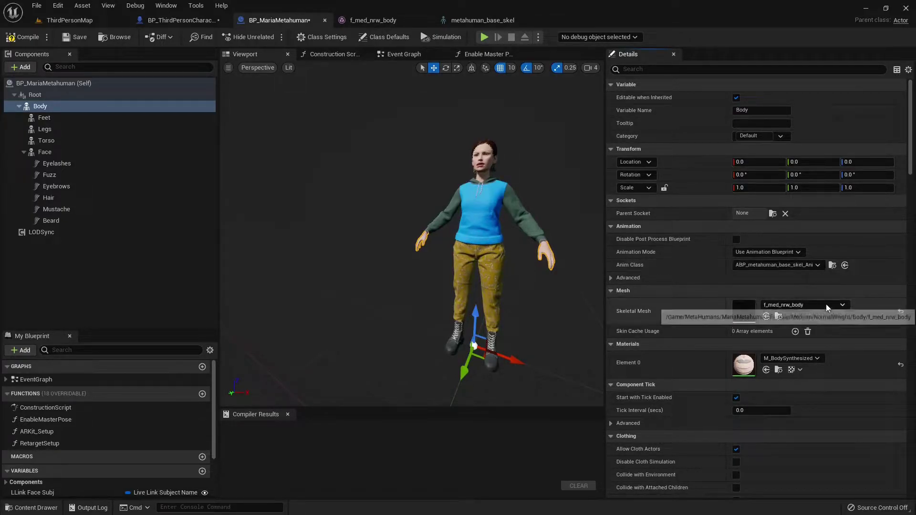
- Open ABP_metahuman_base_skel_AnimBlueprint and connect a Retarget Pose From Mesh node to the Output Pose, placing it to the left of that node
left_click(69, 20)
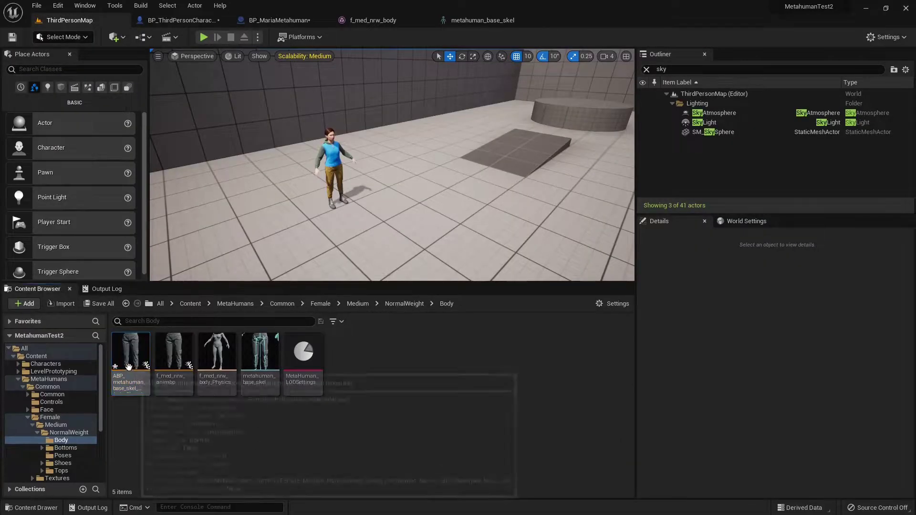
left_click(279, 20)
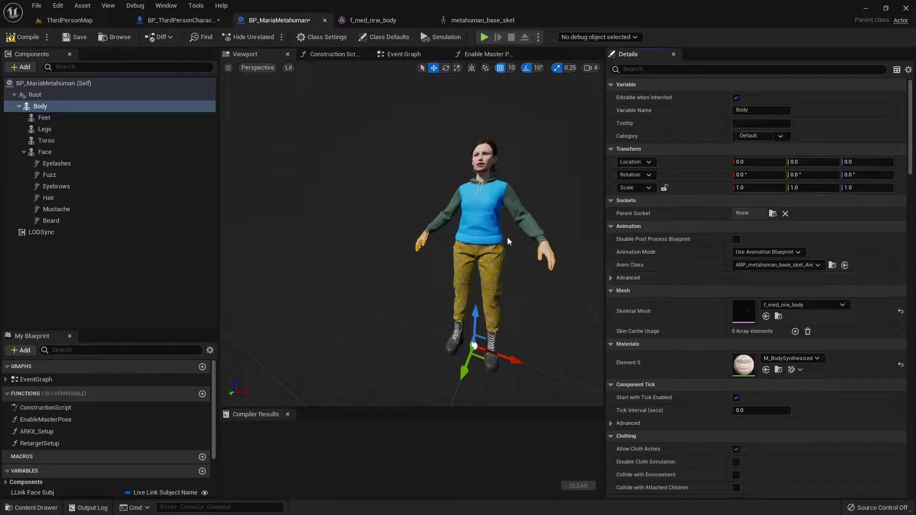
left_click(70, 21)
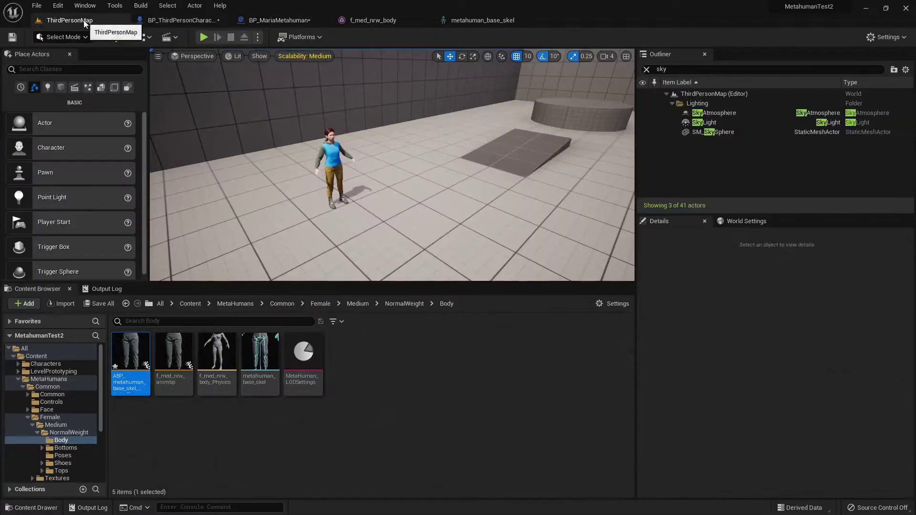
double_click(130, 354)
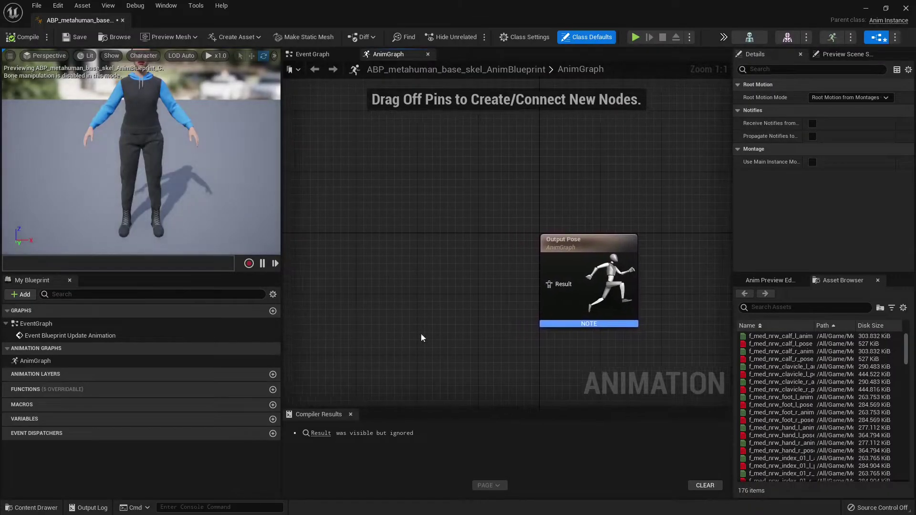
left_click_drag(557, 292, 484, 290)
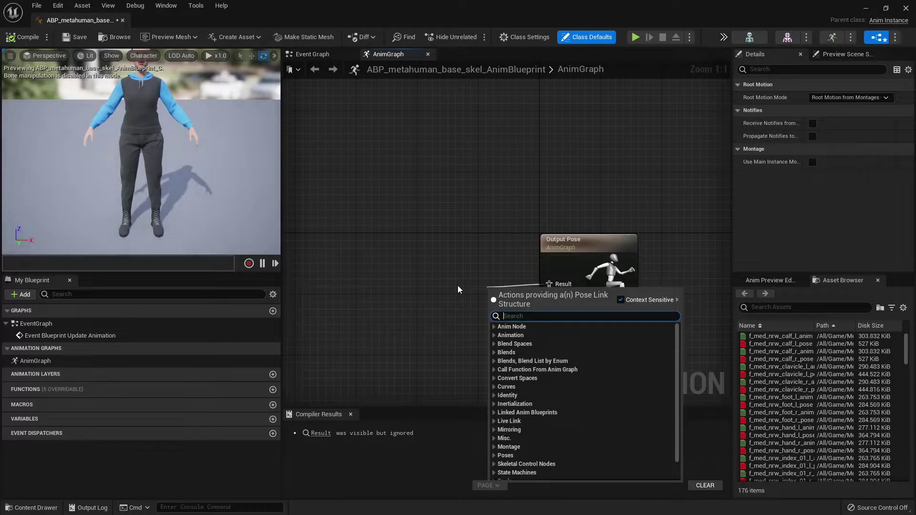
type("RETAR")
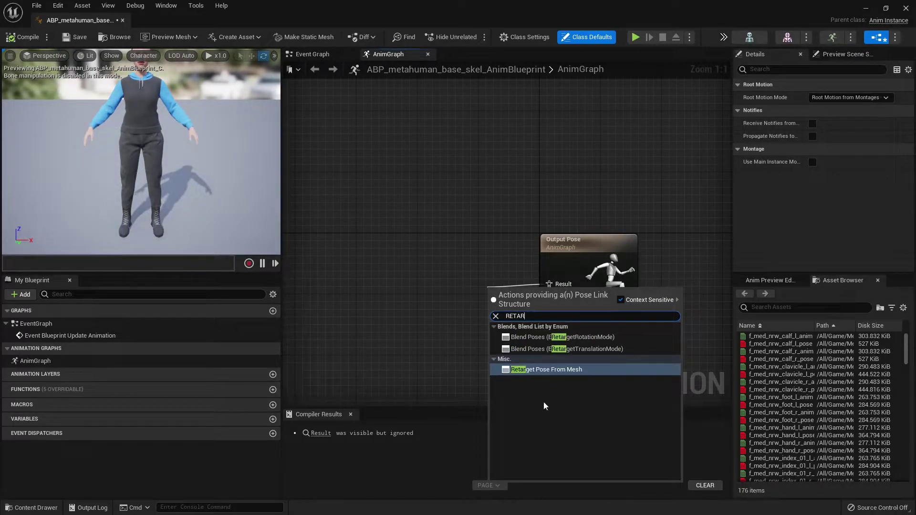
left_click(562, 370)
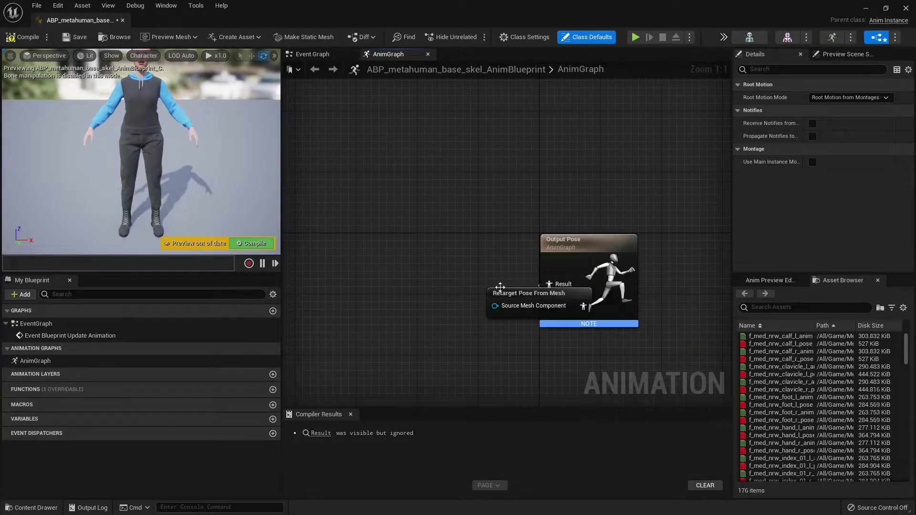
left_click_drag(513, 292, 435, 272)
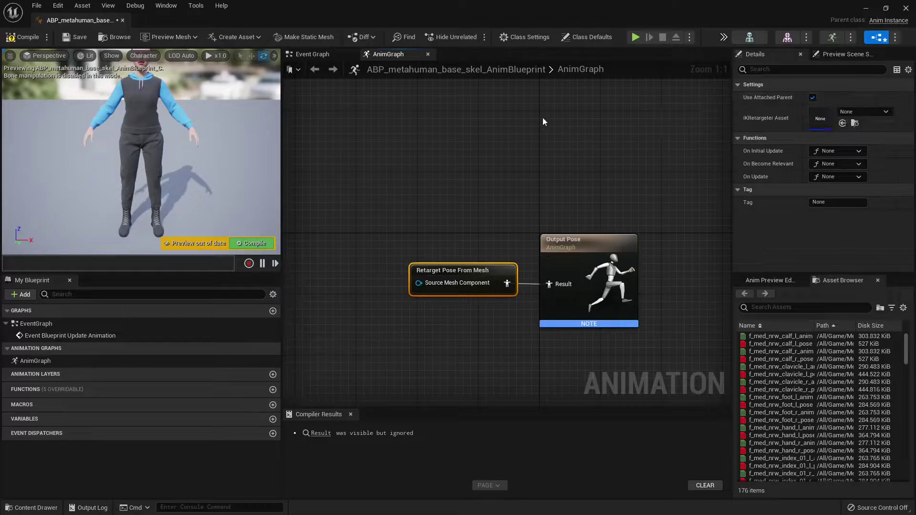
- Dock the animation blueprint with the other open assets and examine OurMetaHuman and its parent Mesh in BP_ThirdPersonCharacter
left_click_drag(54, 24, 263, 24)
left_click(189, 28)
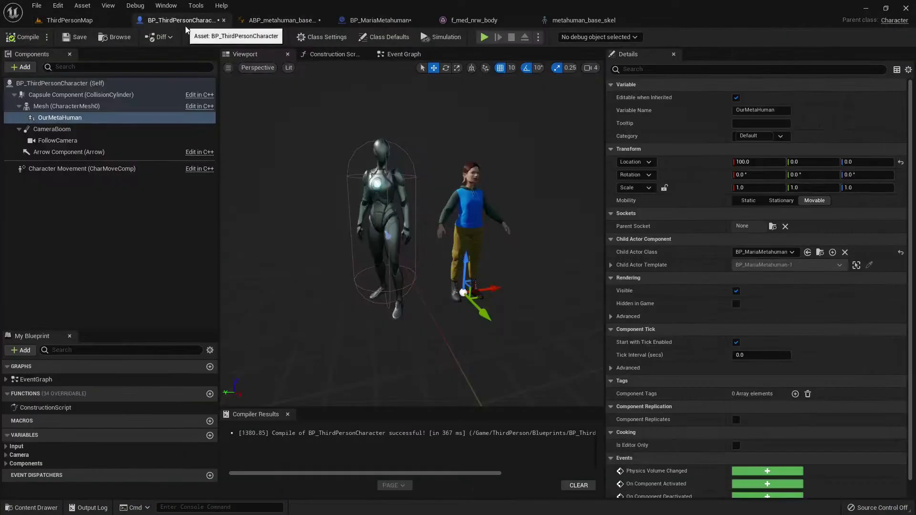
left_click(85, 123)
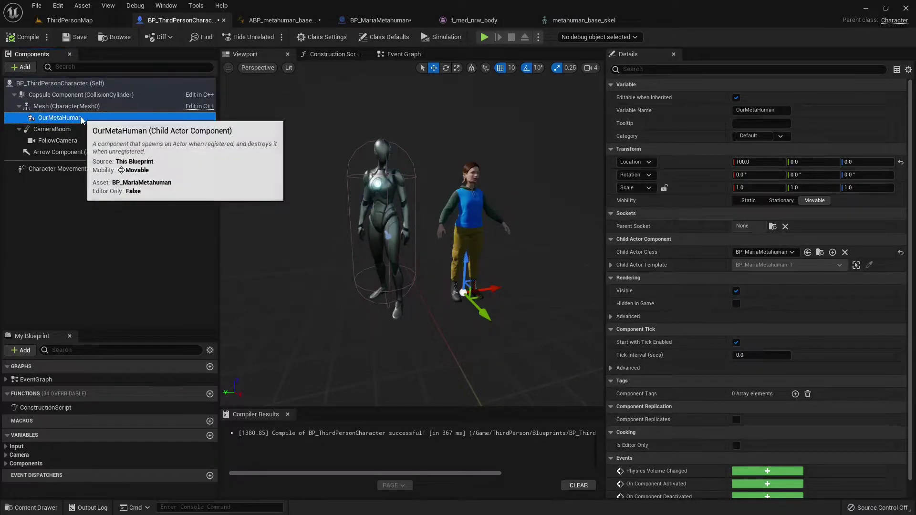
left_click(102, 105)
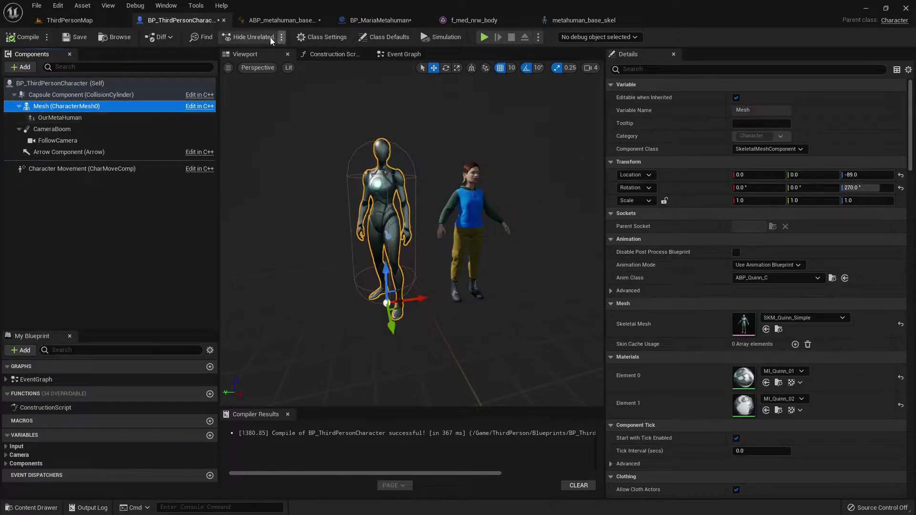
- Assign RTG_Mannequin as the IK retargeter of the Retarget Pose From Mesh node and compile the animation blueprint
left_click(271, 21)
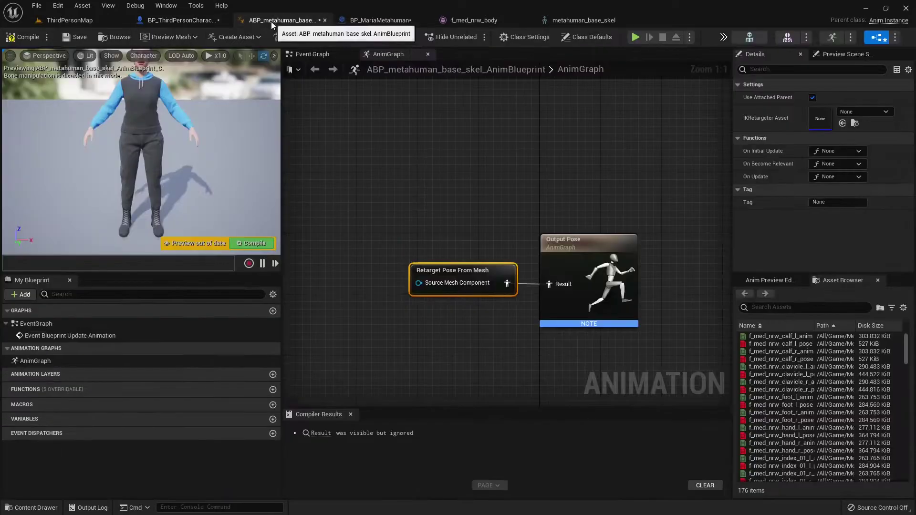
left_click(851, 114)
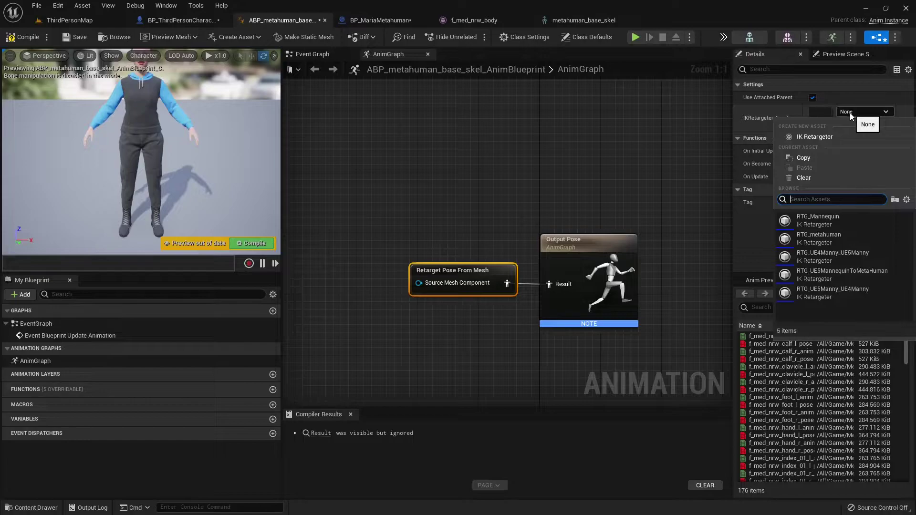
left_click(841, 222)
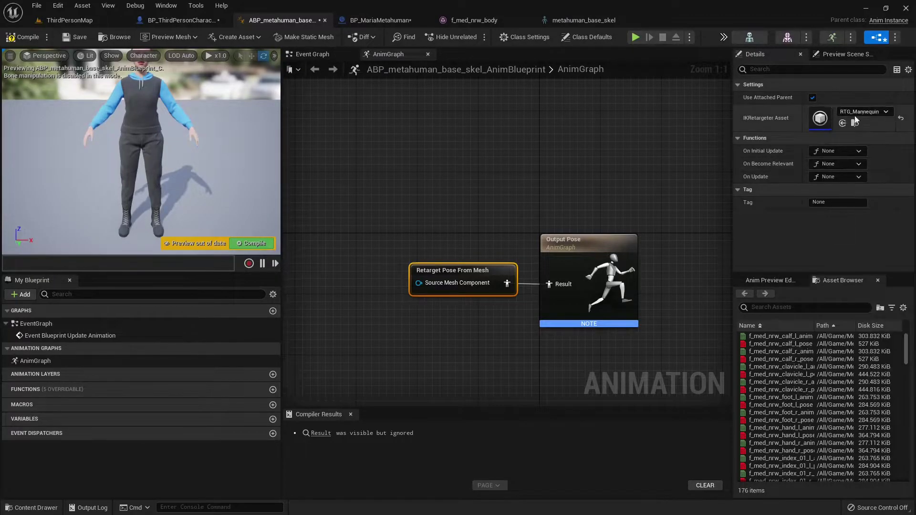
left_click(25, 38)
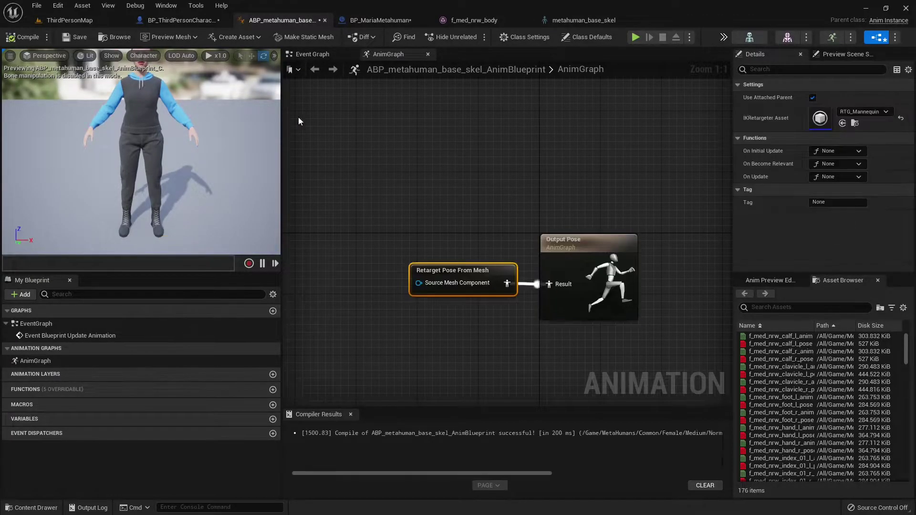
- Play-test ThirdPersonMap by running the character in several directions beside the MetaHuman, and stop the session
left_click(82, 23)
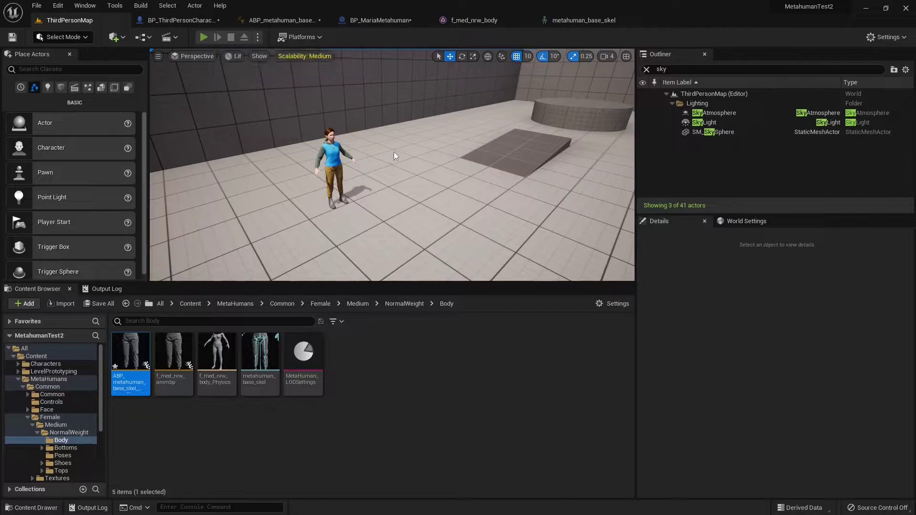
key("alt+p")
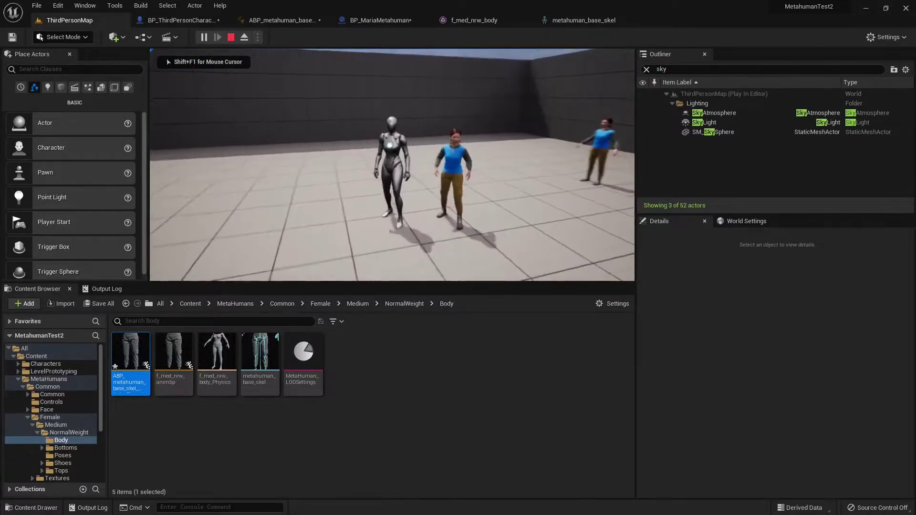
key("s")
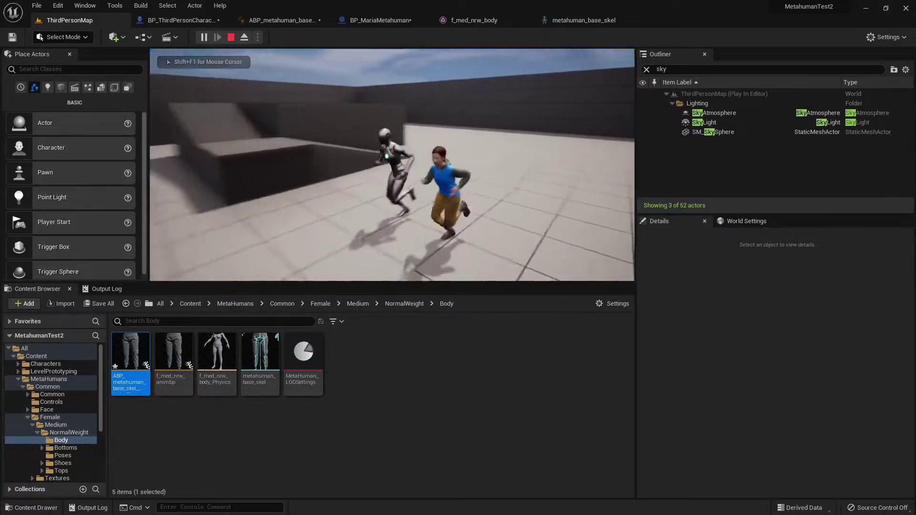
key("a")
key("w")
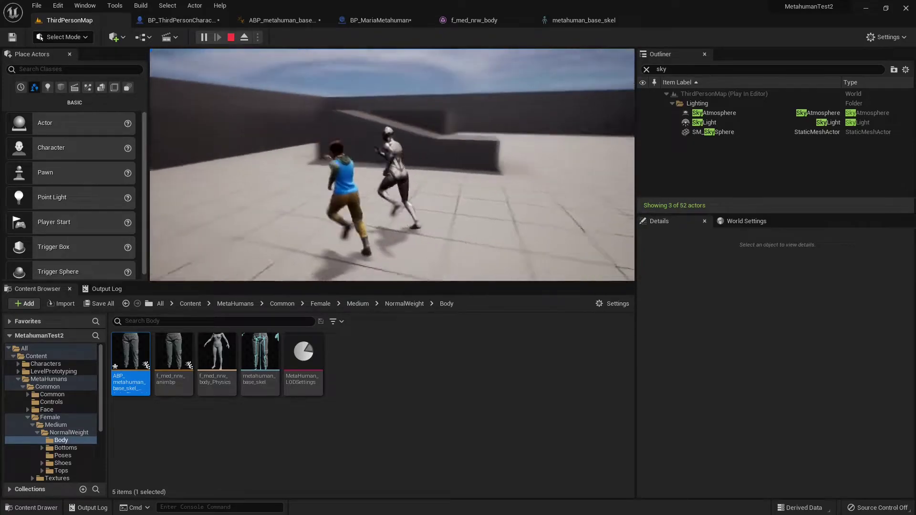
key("d")
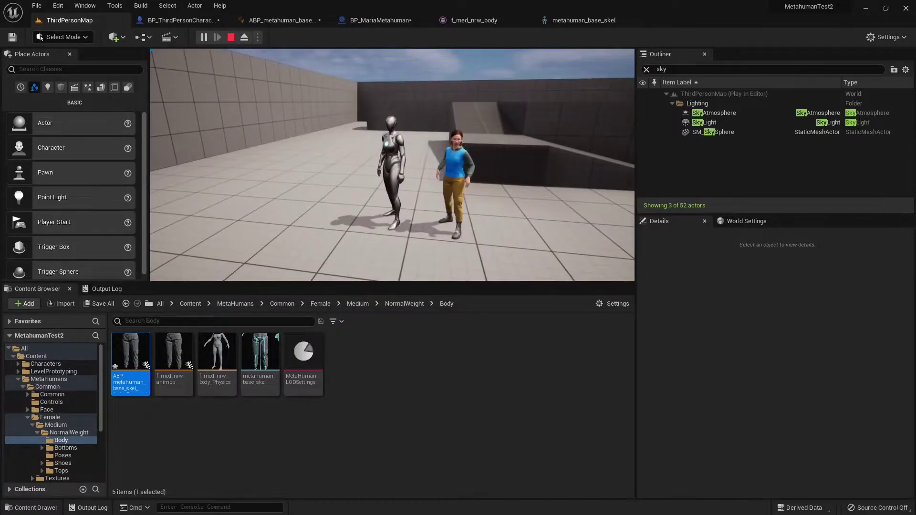
key("Escape")
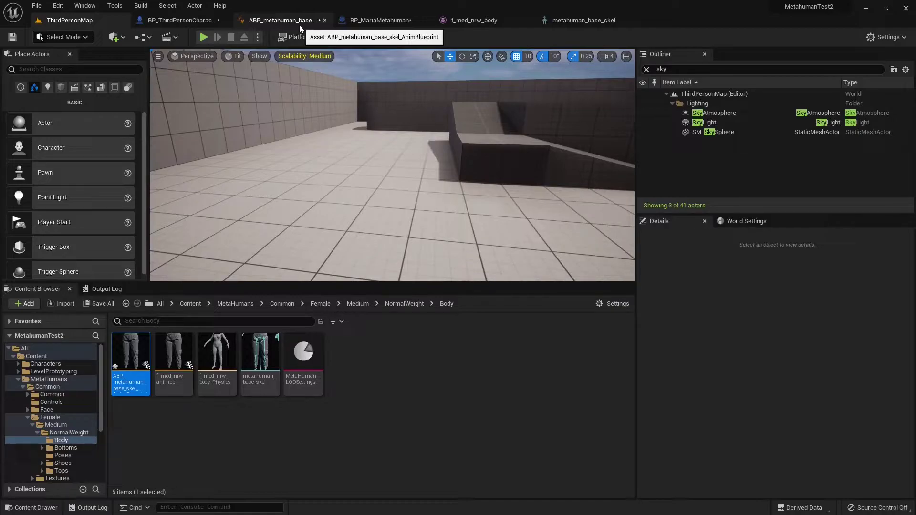
- Locate the RTG_Mannequin retargeter asset used by the Retarget Pose From Mesh node in the project files
left_click(299, 24)
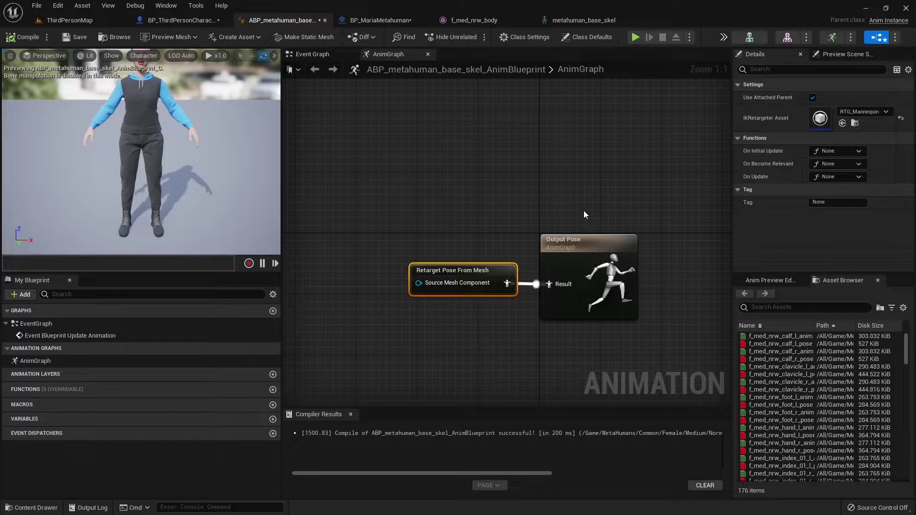
left_click(855, 123)
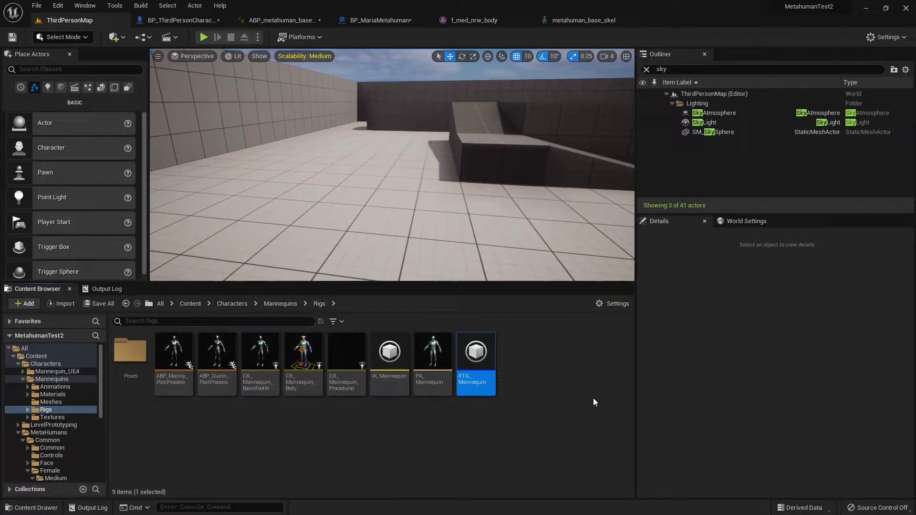
- Examine the source and target IK rigs of the RTG_Mannequin retargeter, and return to the MetaHuman animation blueprint
double_click(478, 371)
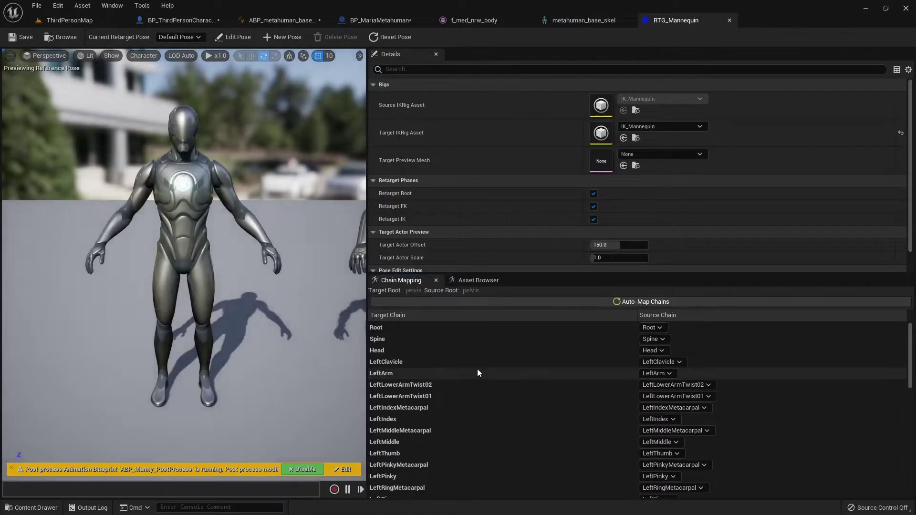
left_click(62, 18)
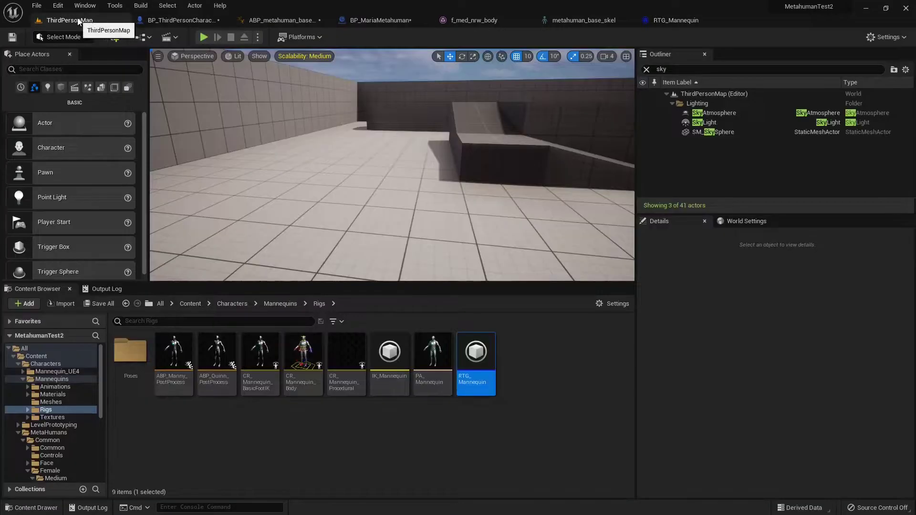
left_click(280, 20)
- Try RTG_metahuman as the IK retargeter of the Retarget Pose From Mesh node, and inspect that retargeter's source and target rigs
left_click(883, 113)
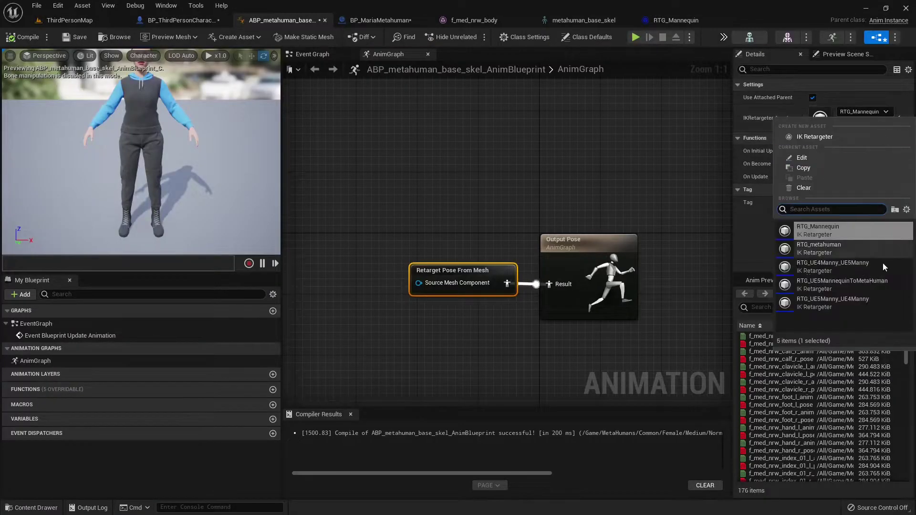
left_click(867, 254)
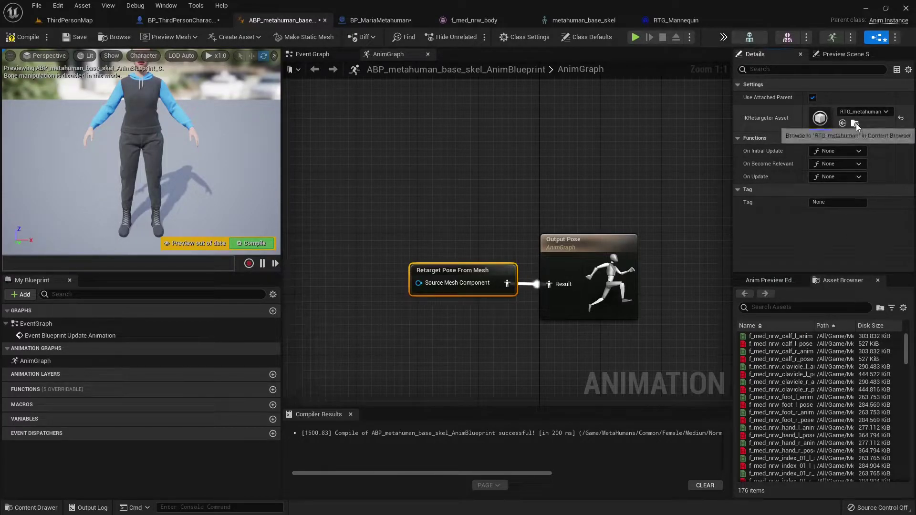
left_click(900, 113)
double_click(518, 365)
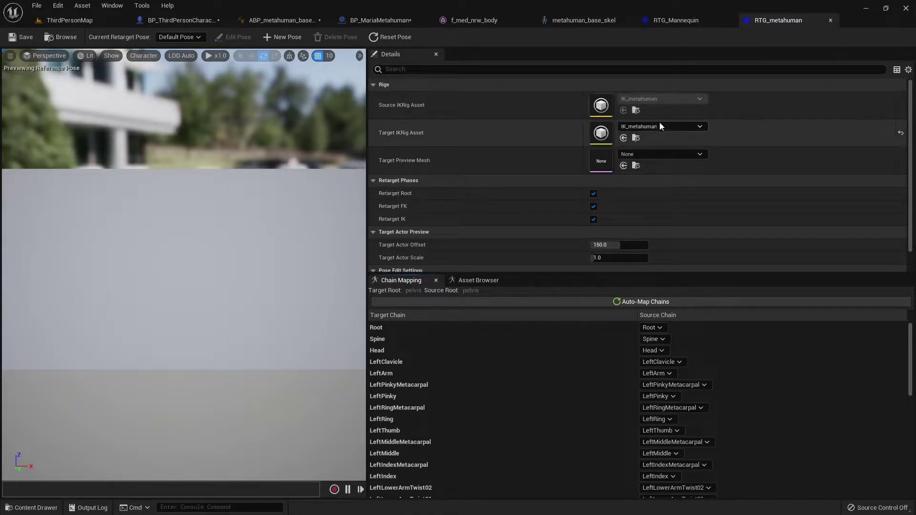
left_click(830, 20)
- Assign RTG_UE5MannequinToMetaHuman as the IK retargeter of the Retarget Pose From Mesh node and compile the animation blueprint
left_click(82, 23)
left_click(271, 24)
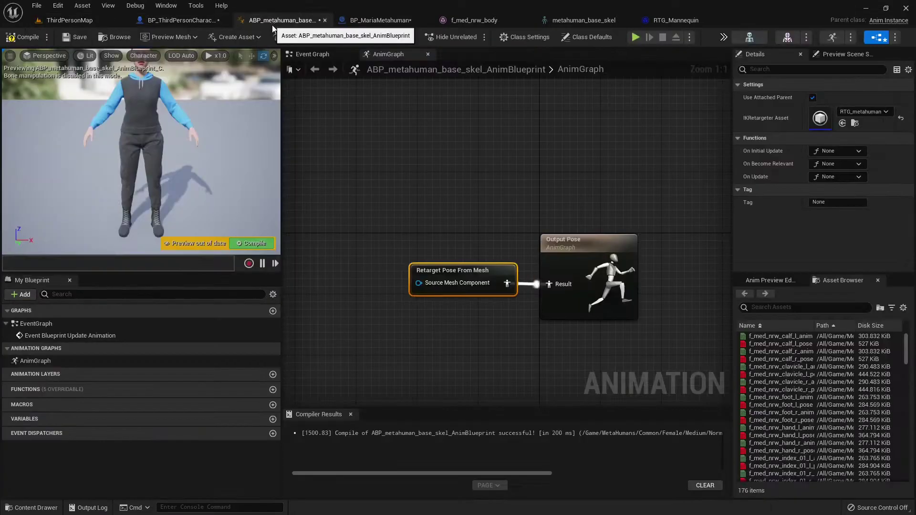
left_click(878, 112)
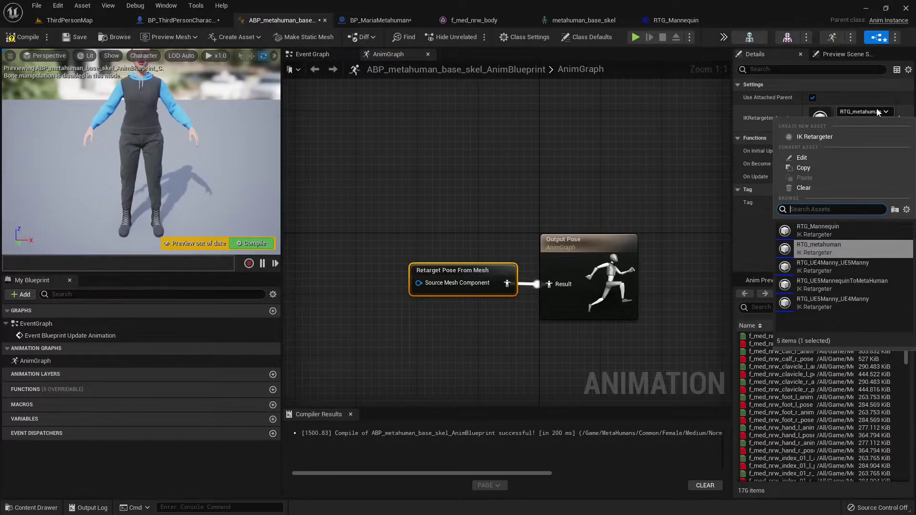
left_click(893, 284)
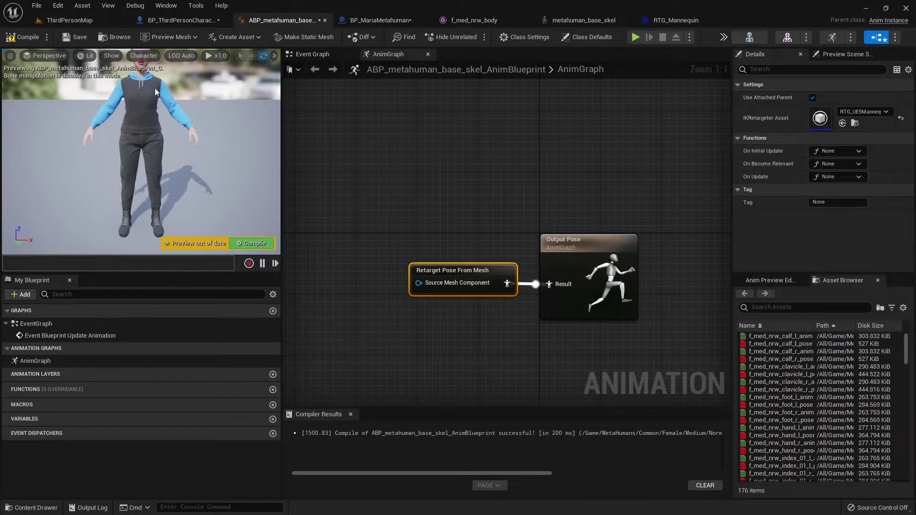
left_click(22, 37)
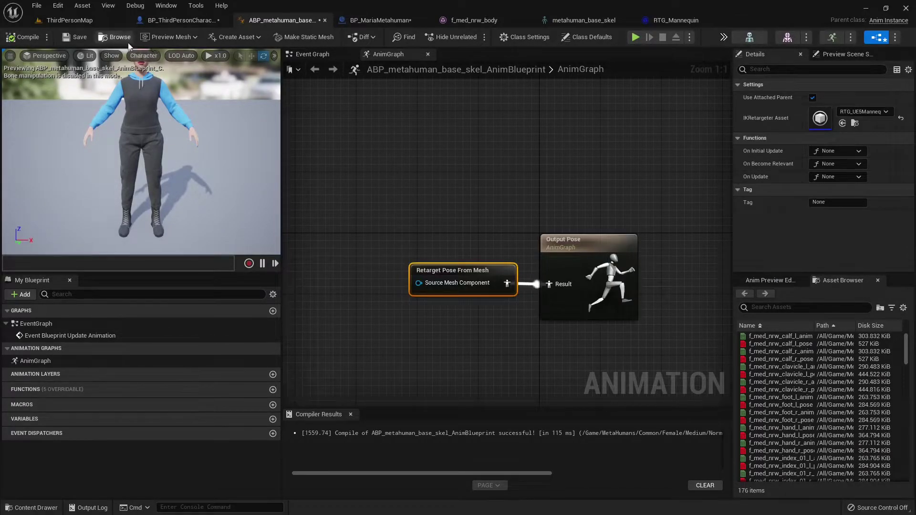
- Create an IK Retargeter in the MetaHumans/Common/Common folder with IK_Mannequin as the rig to copy animation from
left_click(855, 123)
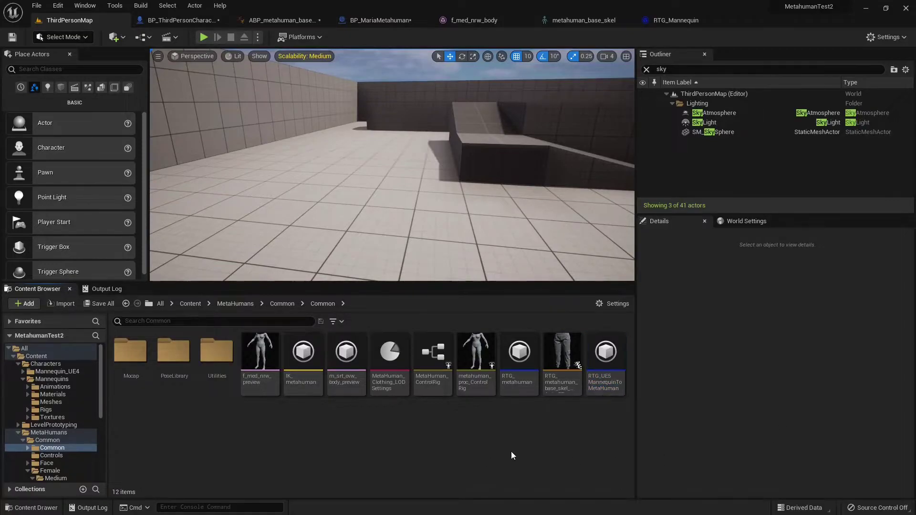
right_click(525, 440)
mouse_move(596, 264)
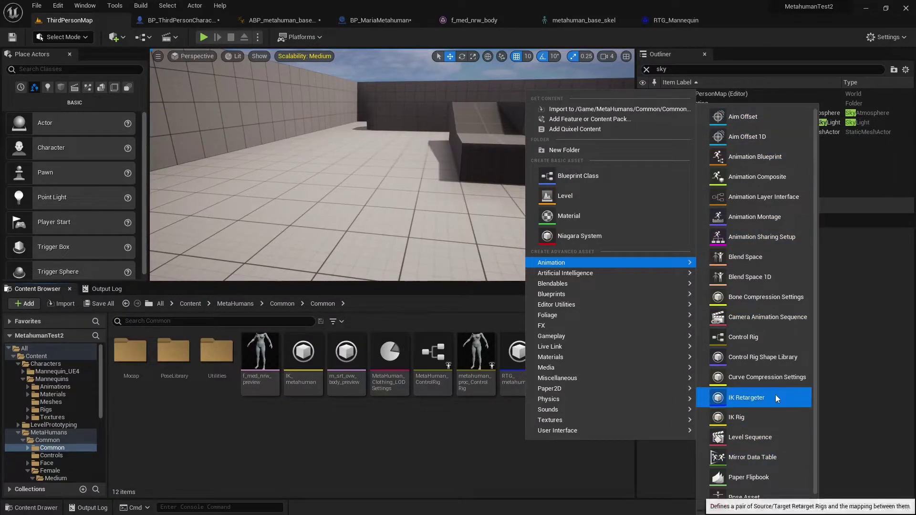
left_click(746, 397)
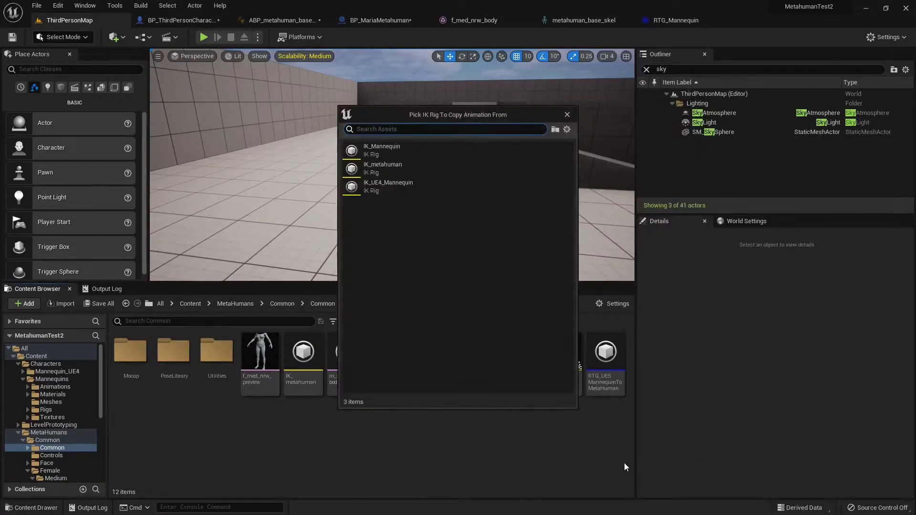
left_click(431, 151)
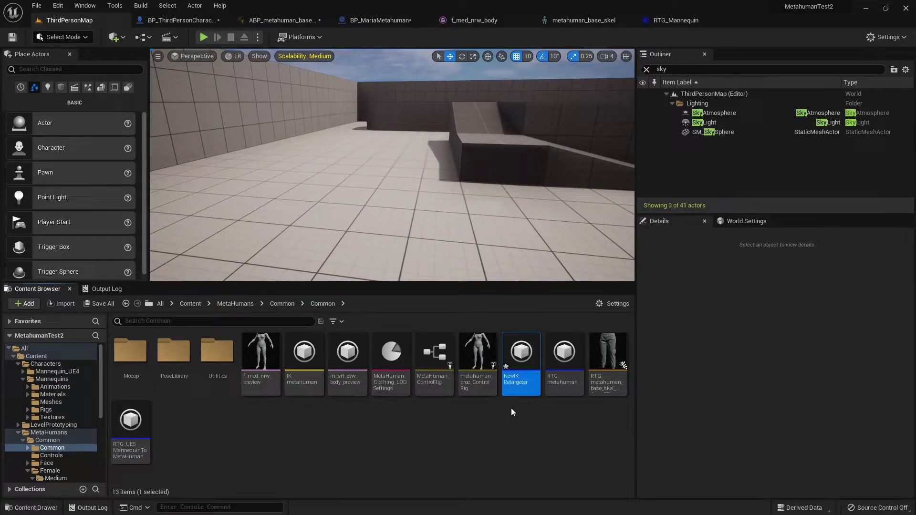
- Set the new retargeter's target IK rig to IK_metahuman and its target preview mesh to f_med_nrw_preview
double_click(519, 377)
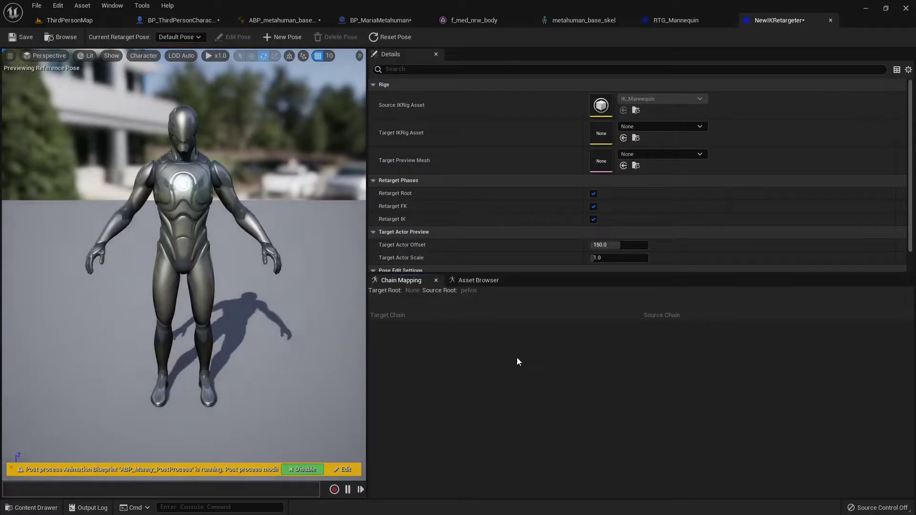
left_click(682, 127)
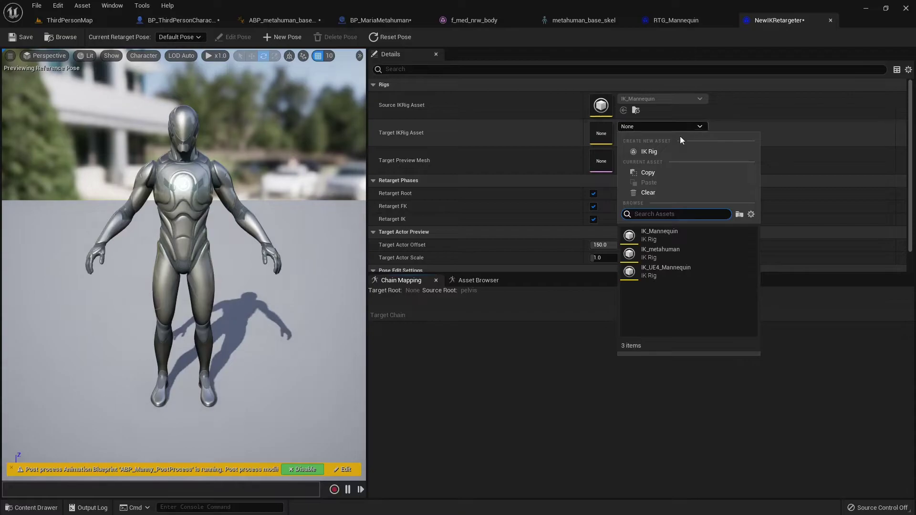
left_click(671, 252)
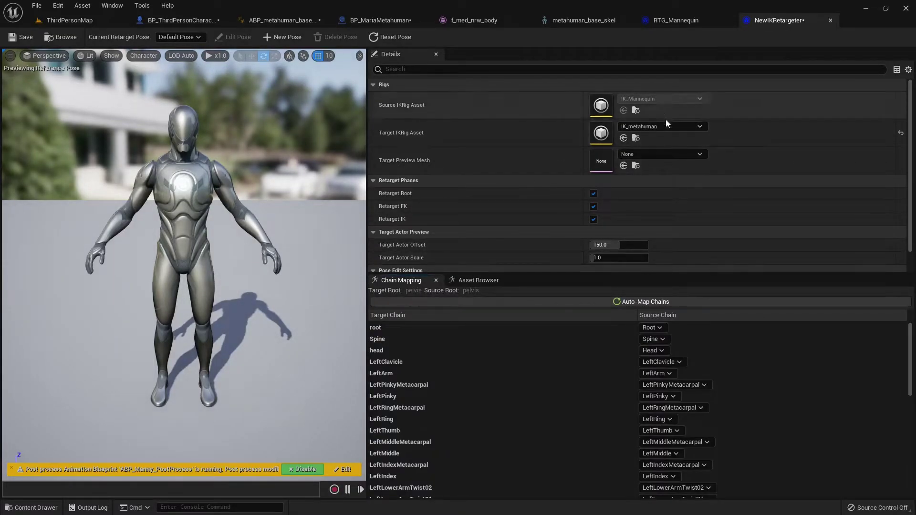
right_click_drag(258, 186, 305, 187)
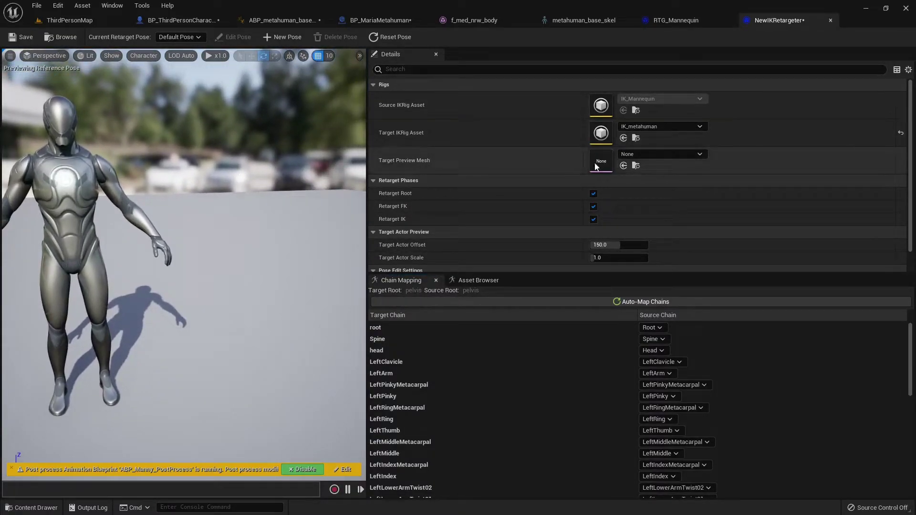
left_click(653, 156)
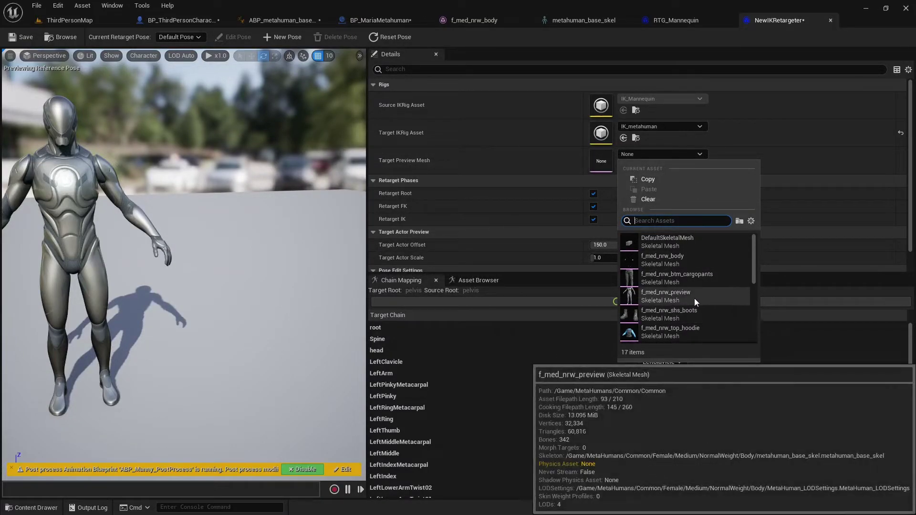
left_click(694, 299)
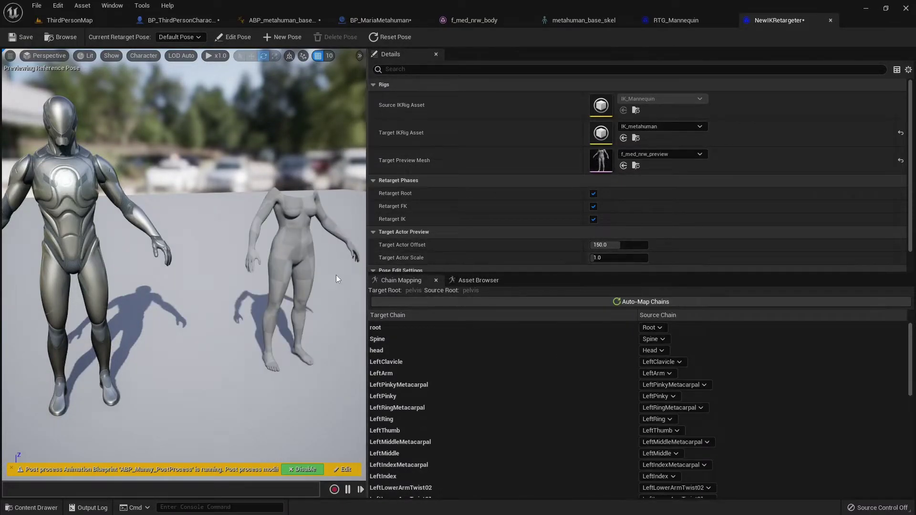
right_click_drag(336, 275, 291, 163)
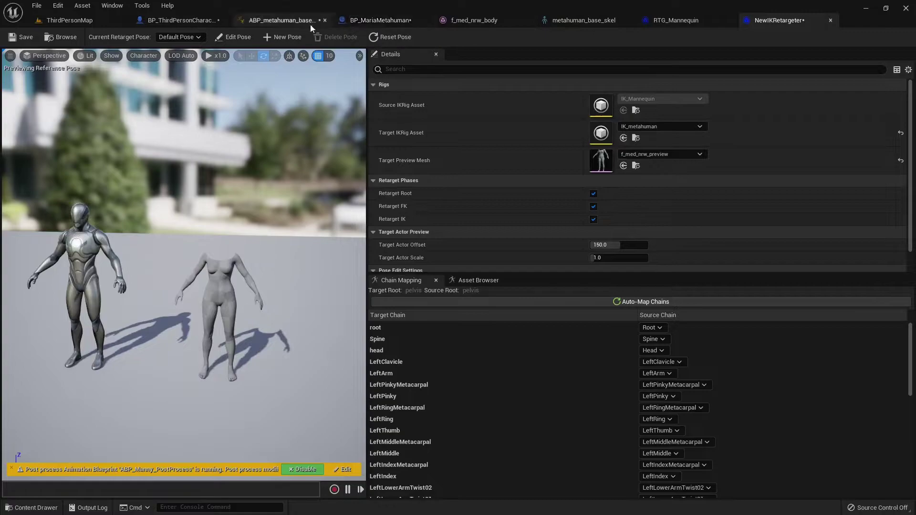
- Assign NewIKRetargeter to the Retarget Pose From Mesh node in the MetaHuman animation blueprint and compile it
left_click(283, 21)
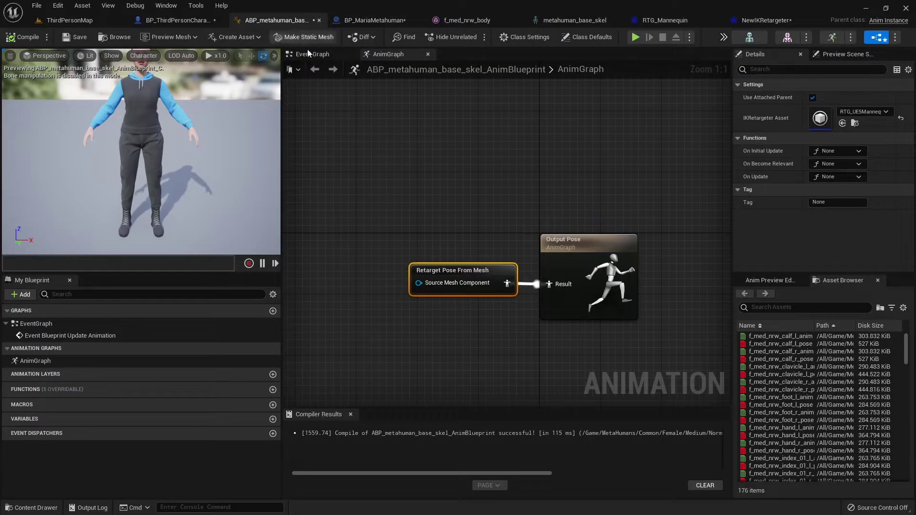
left_click(870, 112)
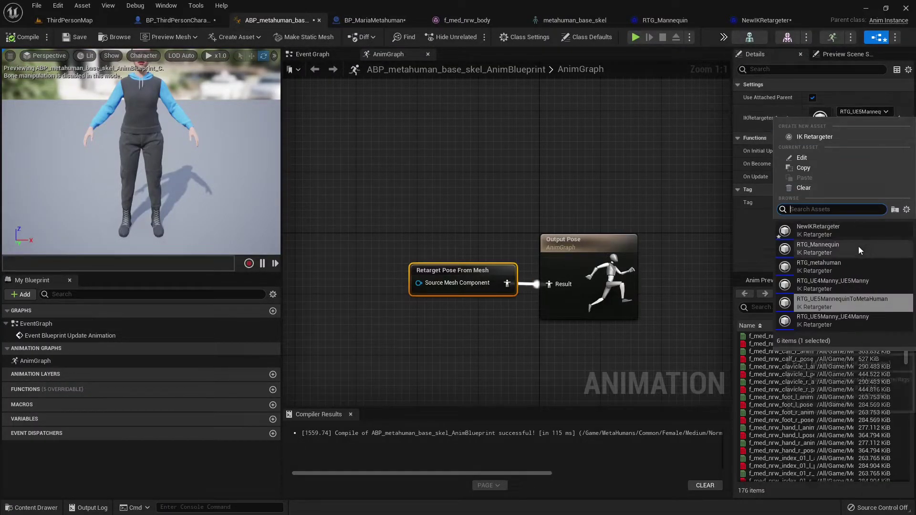
left_click(848, 233)
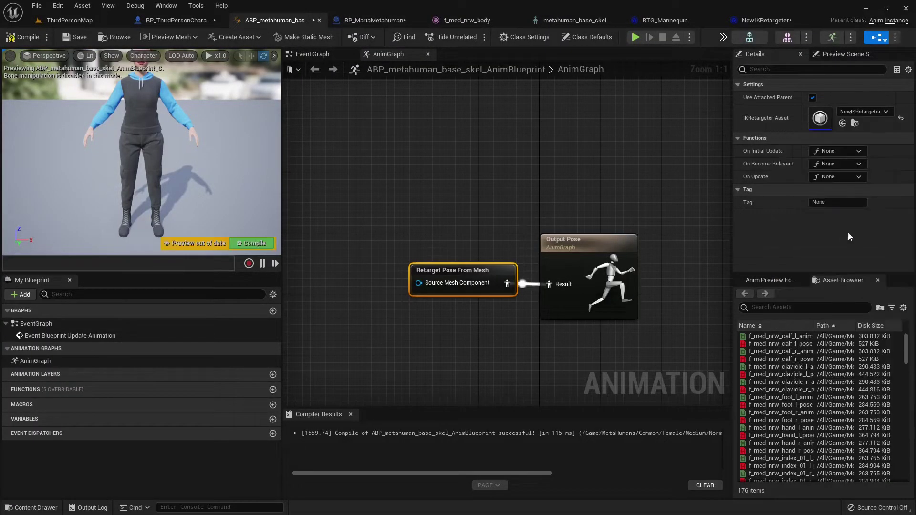
left_click(26, 38)
- Play-test ThirdPersonMap by moving the mannequin and MetaHuman around together to compare their animations, and stop the session
left_click(70, 20)
left_click(204, 39)
key("s")
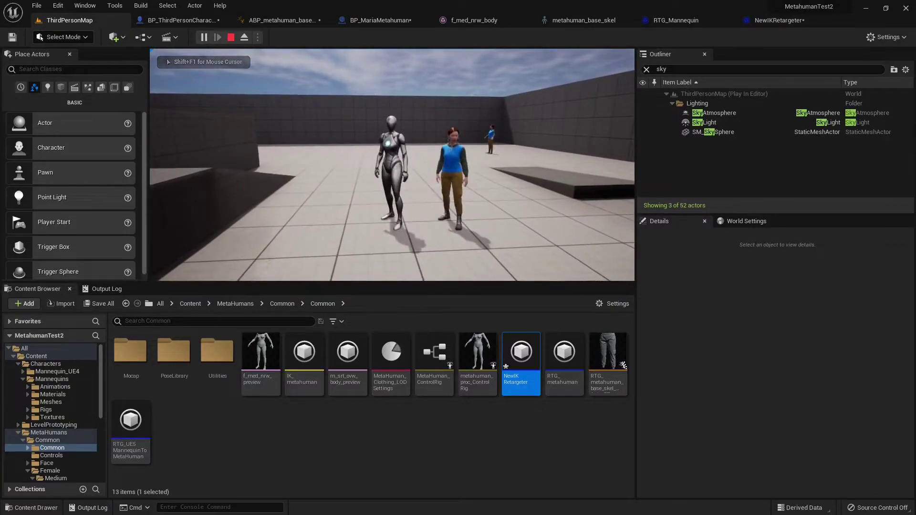
key("s")
key("a")
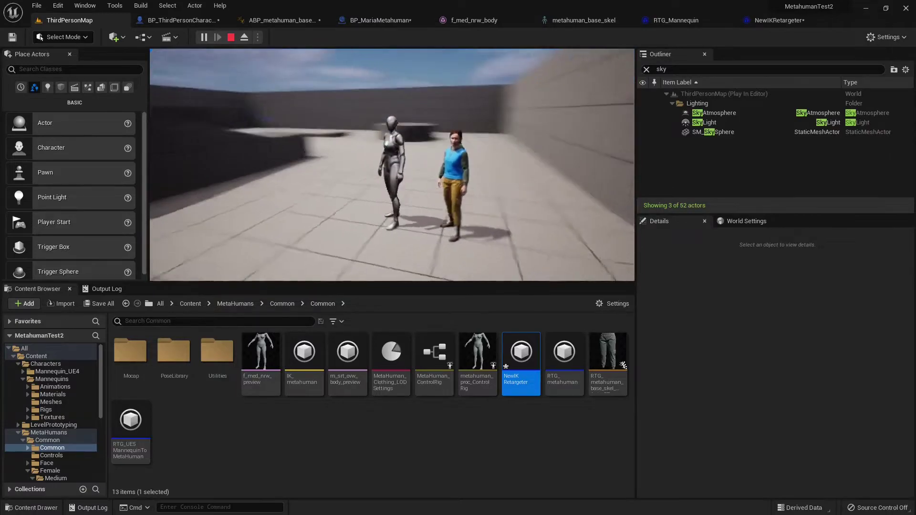
key("Escape")
- Reset the location of the OurMetaHuman child actor in BP_ThirdPersonCharacter to its default of 0, 0, 0
left_click(190, 22)
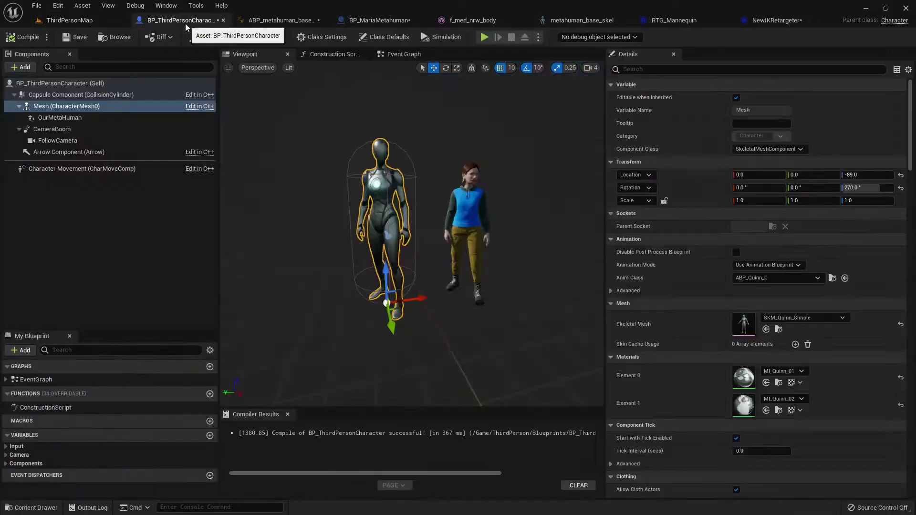
left_click(468, 205)
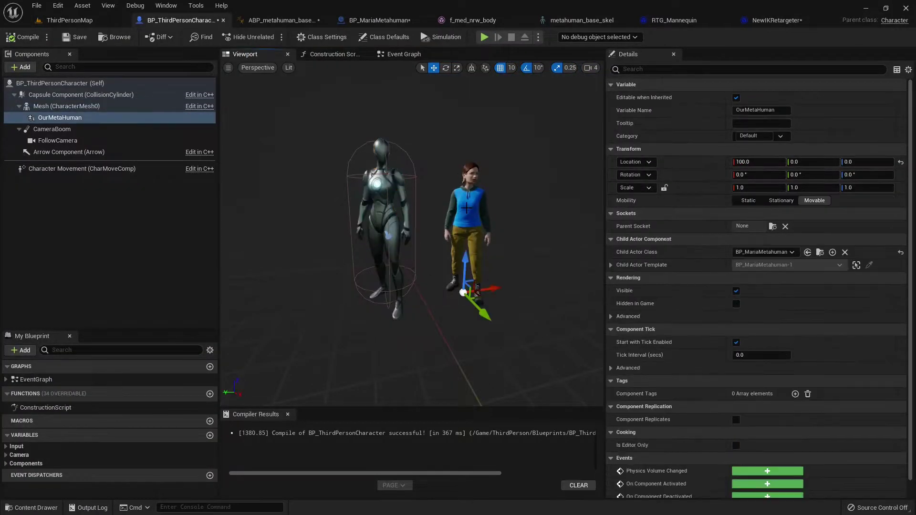
left_click(900, 163)
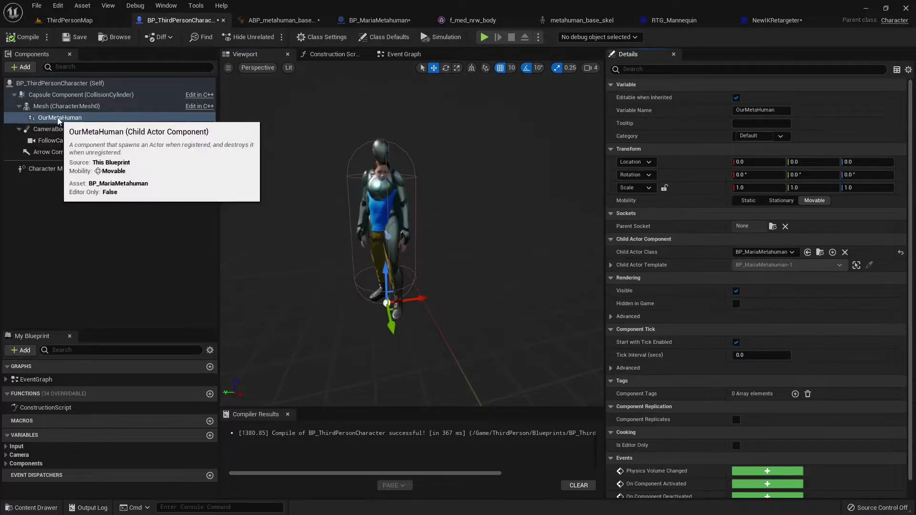
- Turn off Visible for the Mesh component of BP_ThirdPersonCharacter and save the blueprint
left_click(72, 106)
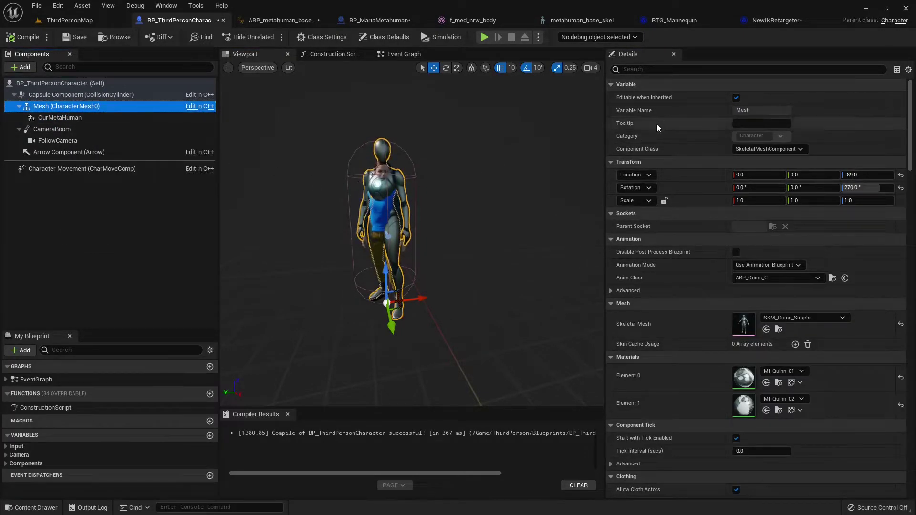
left_click(649, 72)
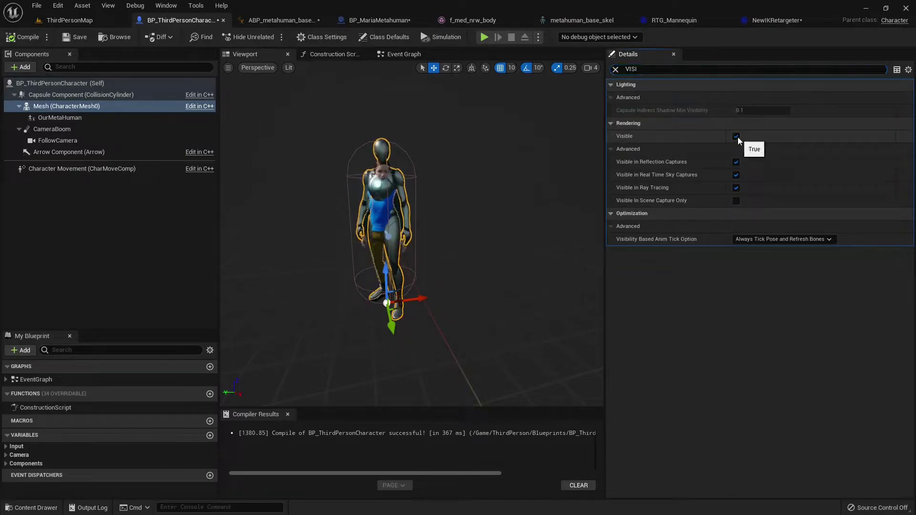
left_click(736, 137)
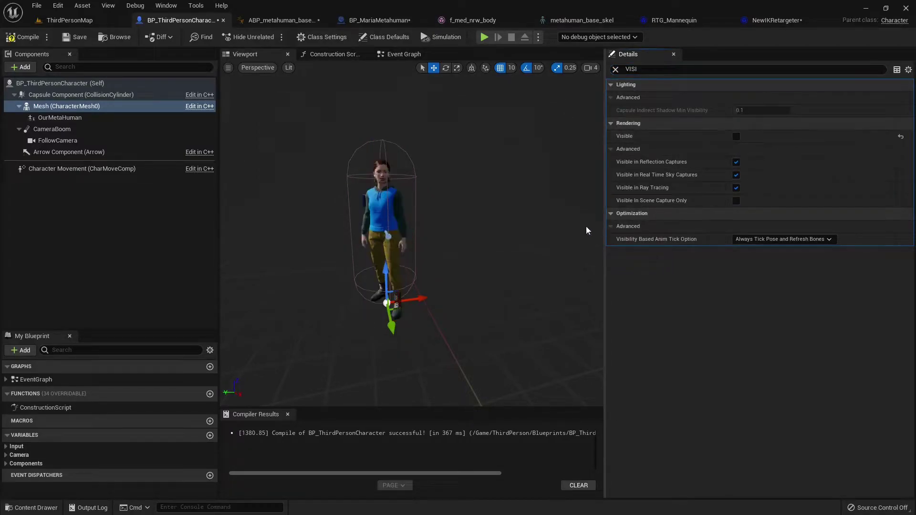
left_click(79, 39)
- Play-test ThirdPersonMap by moving the MetaHuman character with the mannequin hidden, and stop the session
left_click(71, 21)
left_click(204, 37)
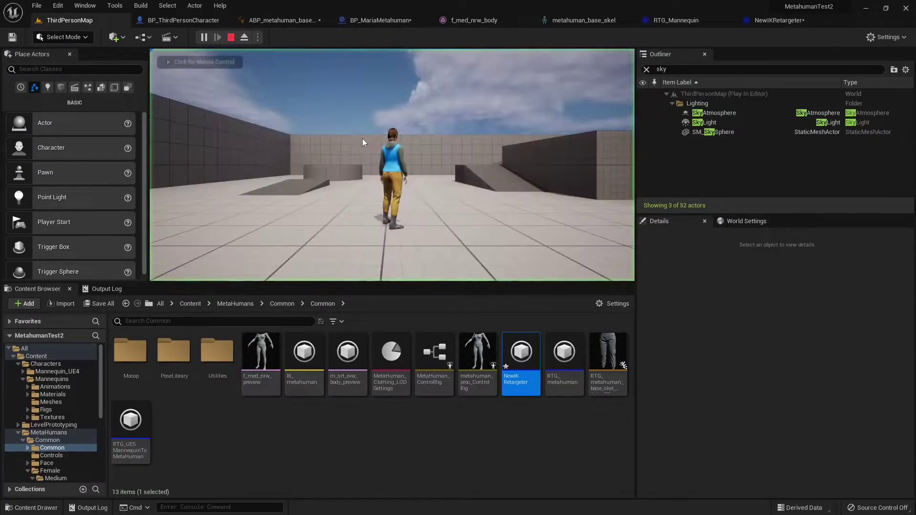
key("a")
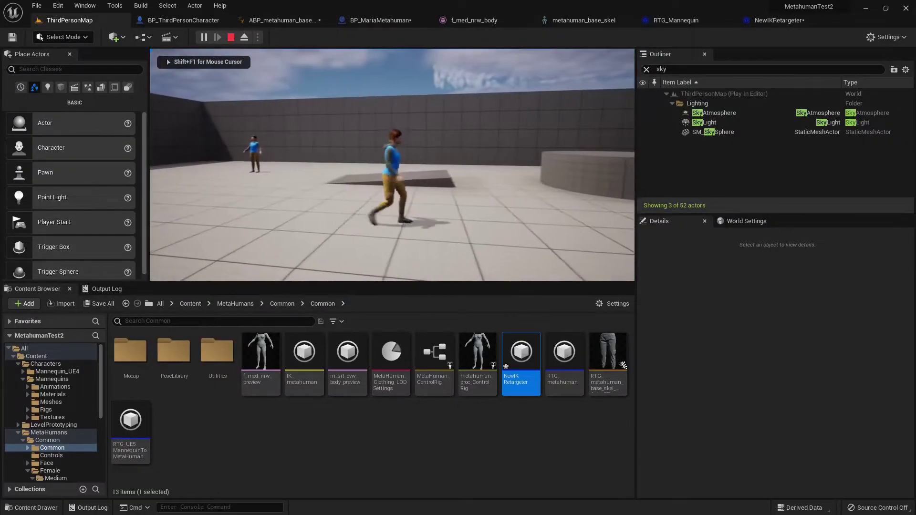
key("Escape")
- Set the Visibility Based Anim Tick Option of the Mesh component in BP_ThirdPersonCharacter to Always Tick Pose
left_click(184, 20)
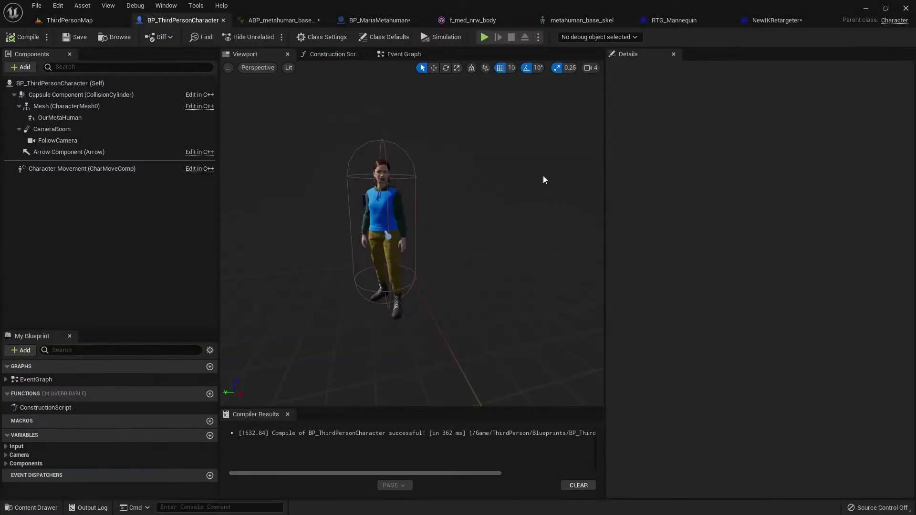
left_click(85, 104)
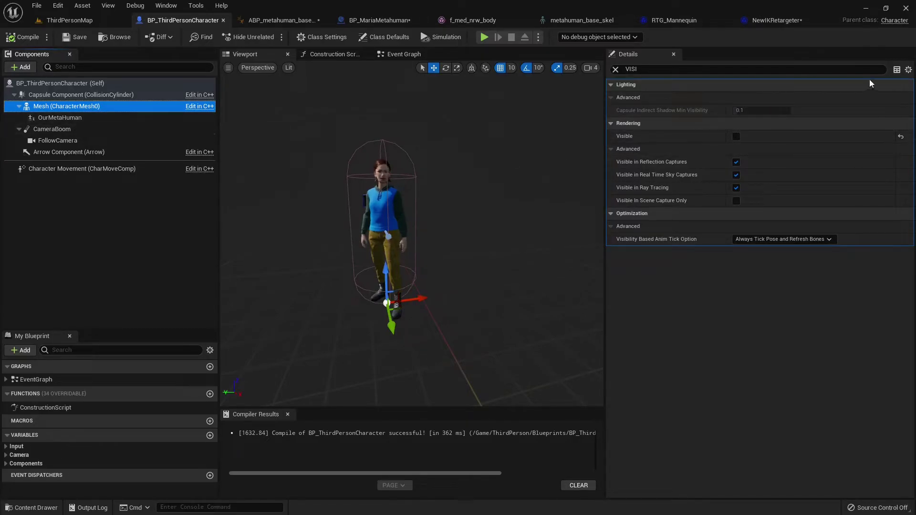
left_click(616, 69)
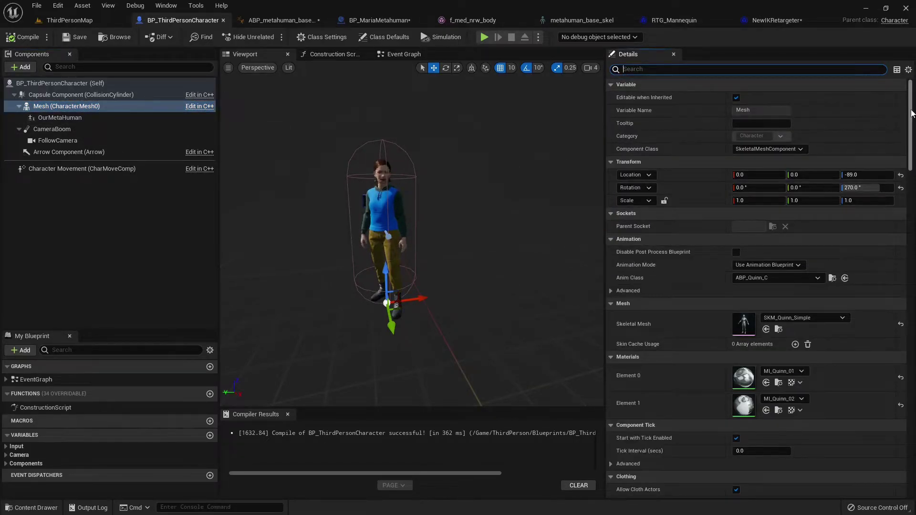
left_click_drag(911, 113, 912, 400)
left_click(783, 334)
left_click(798, 352)
- Play-test ThirdPersonMap with the Always Tick Pose setting to check the MetaHuman's animation, and stop the session
left_click(95, 19)
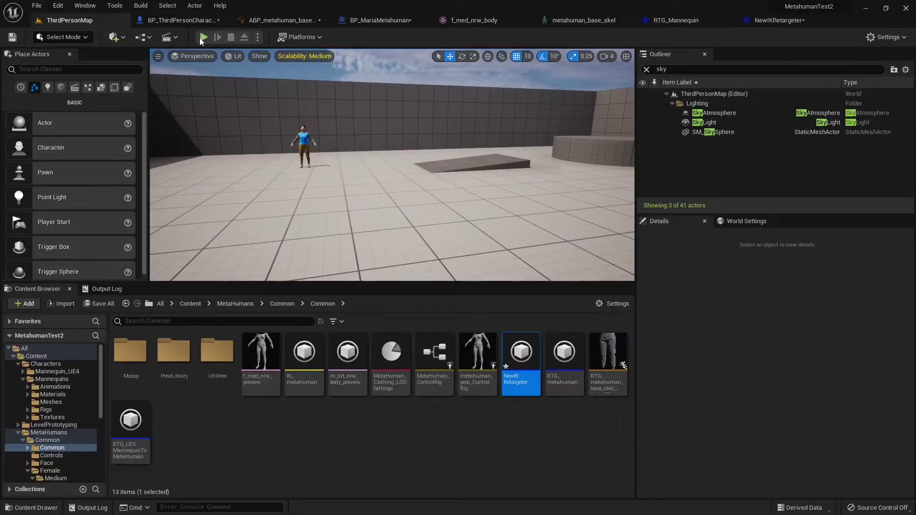
left_click(204, 38)
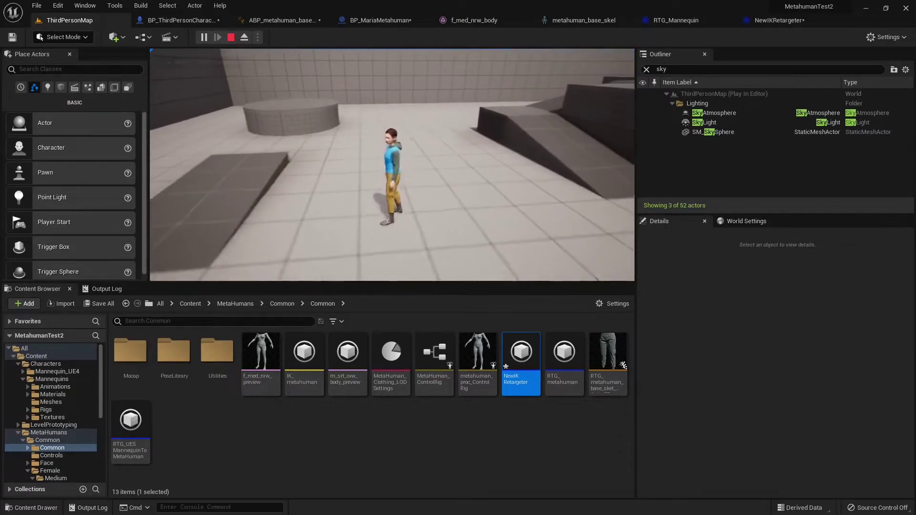
key("Escape")
- Set the Mesh component's Visibility Based Anim Tick Option in BP_ThirdPersonCharacter back to Always Tick Pose and Refresh Bones
left_click(174, 21)
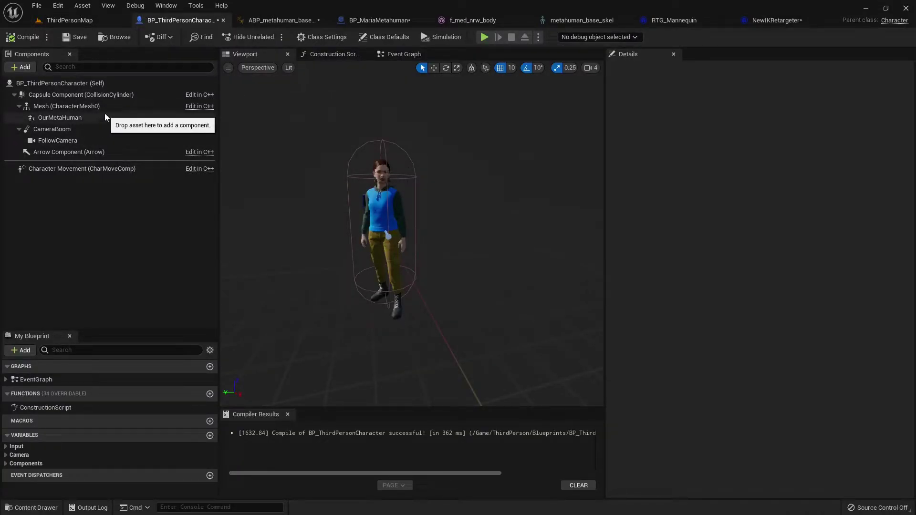
left_click(79, 106)
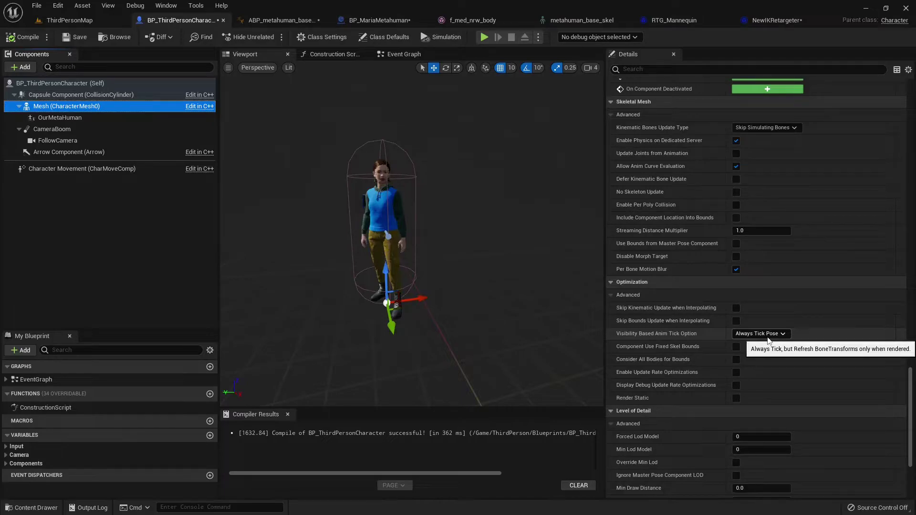
left_click(768, 337)
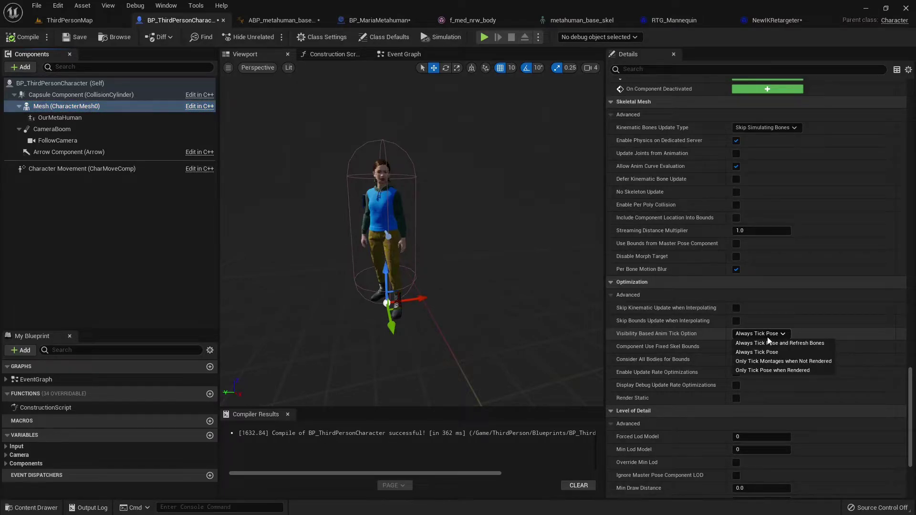
left_click(779, 343)
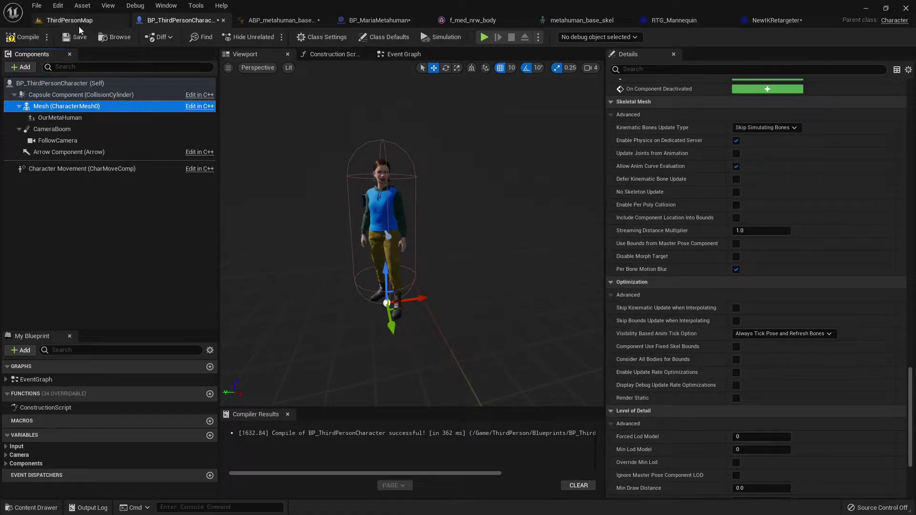
- Play-test ThirdPersonMap by running the MetaHuman around with bones refreshed on every tick, and stop the session
left_click(63, 20)
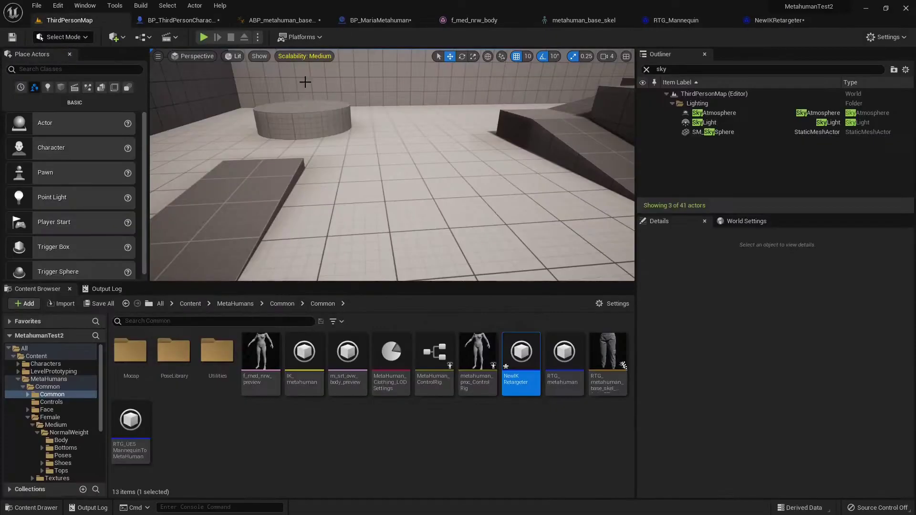
left_click(203, 38)
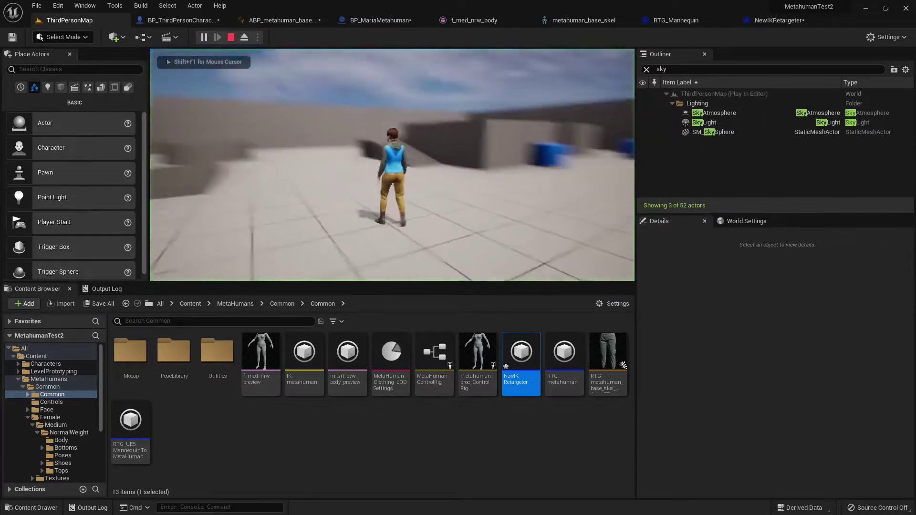
key("a")
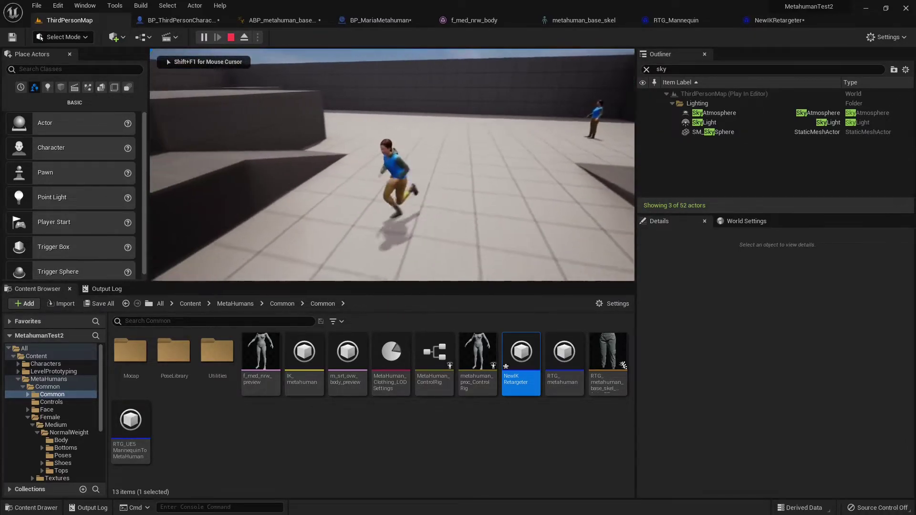
key("Escape")
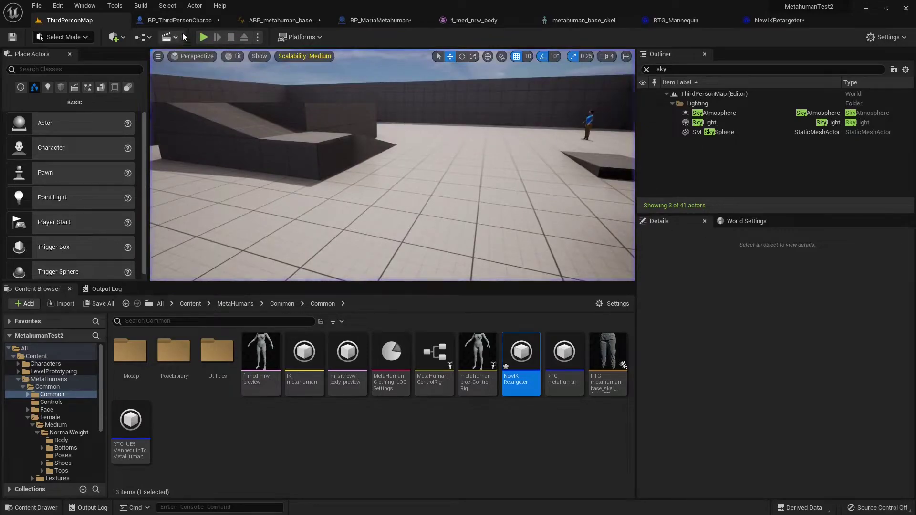
- Set CameraBoom's Target Arm Length to 200 and Socket Offset Y to 25, raise its location Z to 38.492264, and save BP_ThirdPersonCharacter
left_click(180, 20)
left_click(71, 130)
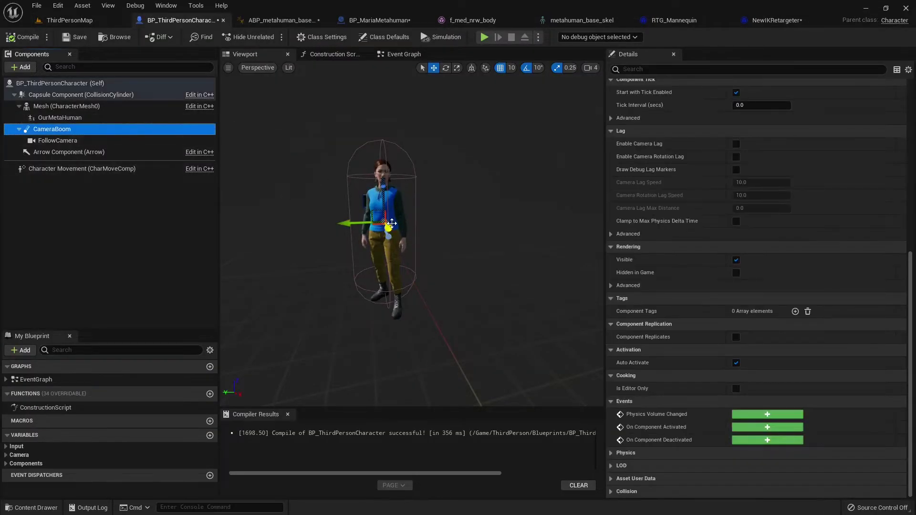
scroll(662, 231, "up", 4)
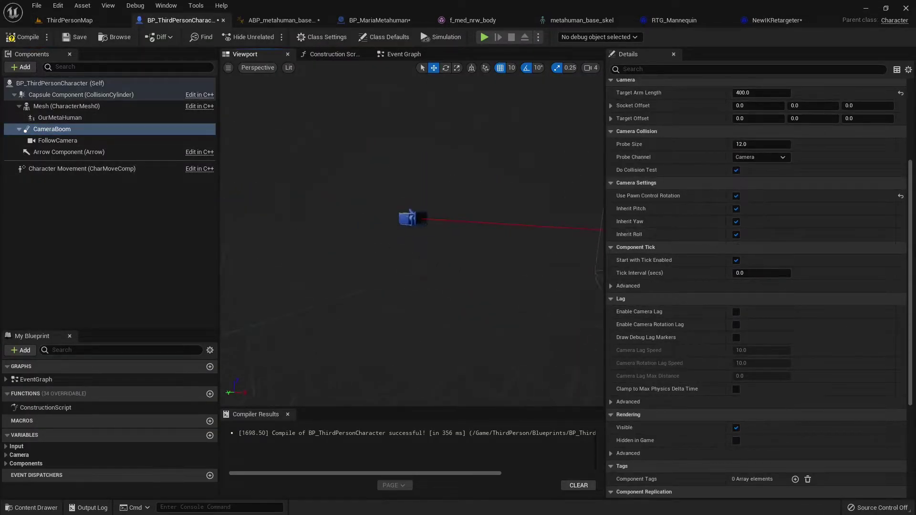
right_click_drag(266, 202, 334, 204)
scroll(758, 187, "up", 5)
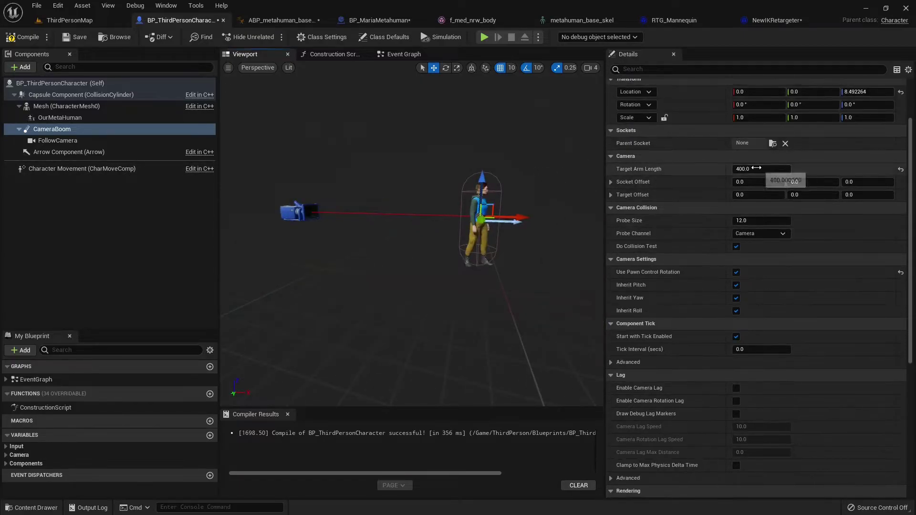
left_click(757, 168)
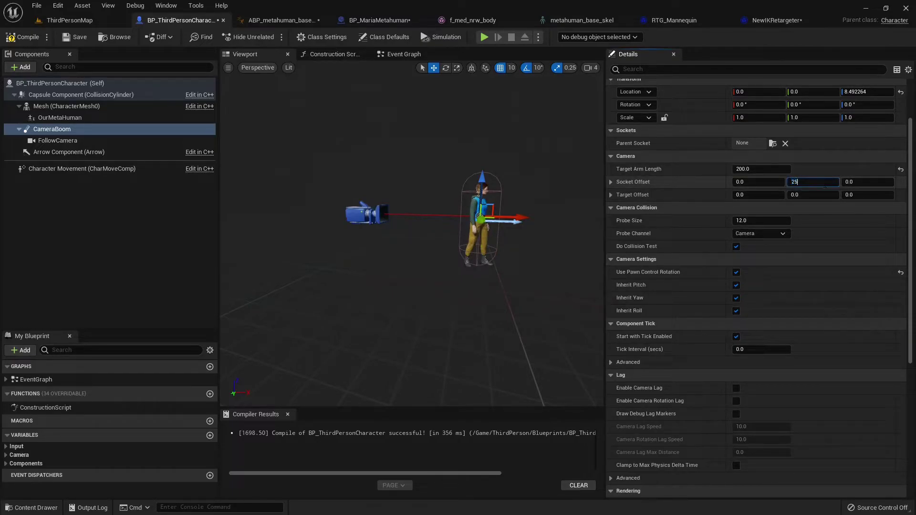
right_click_drag(550, 205, 515, 198)
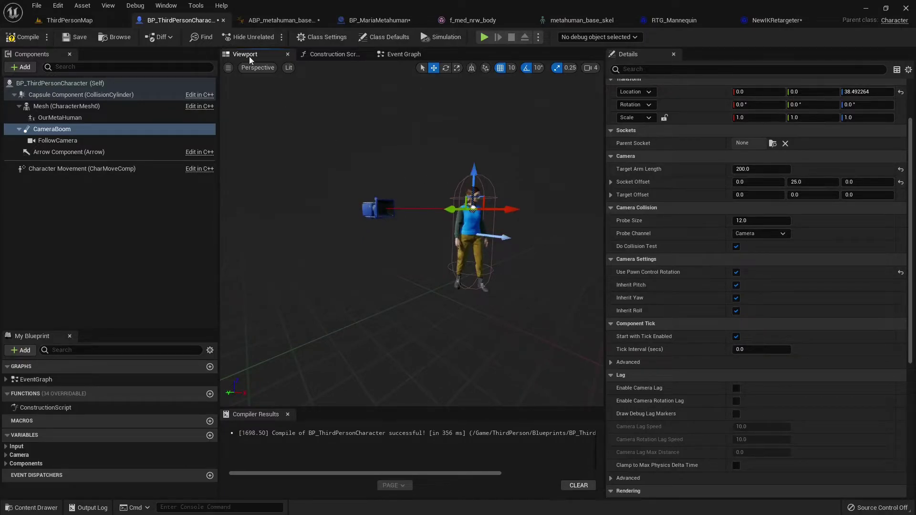
- Play-test ThirdPersonMap in full screen, running and jumping with the MetaHuman to check the closer camera and the animations
left_click(70, 21)
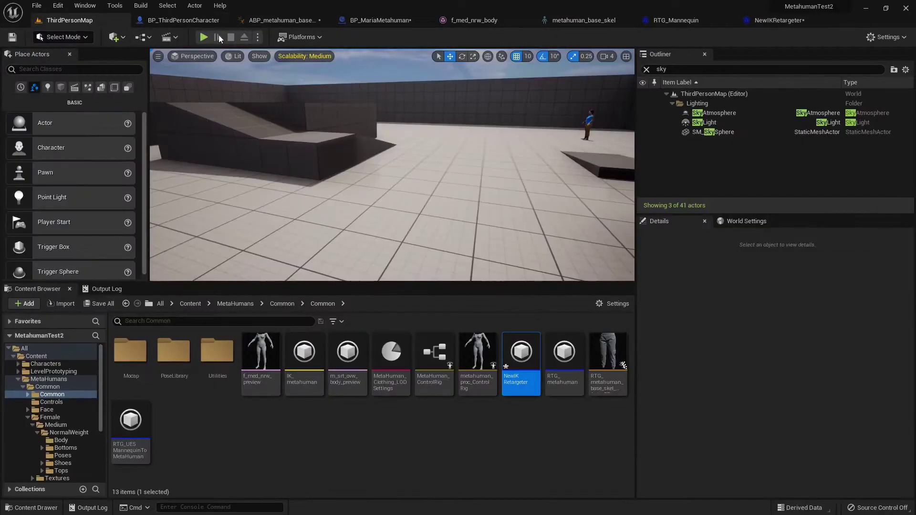
left_click(204, 37)
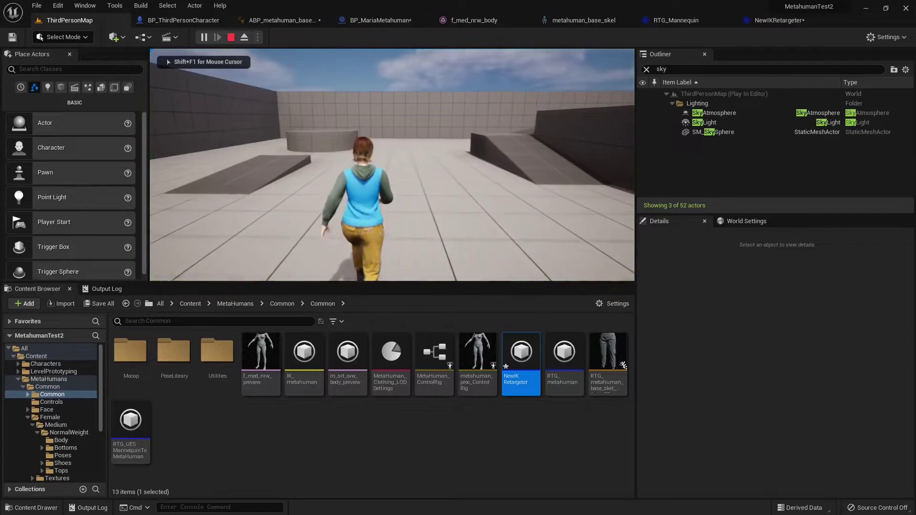
key("F11")
left_click(392, 165)
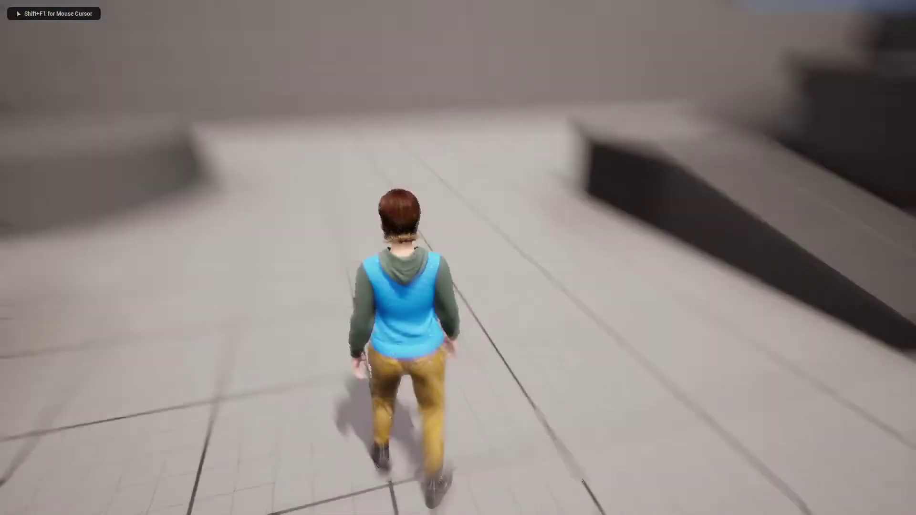
key("a")
key("space")
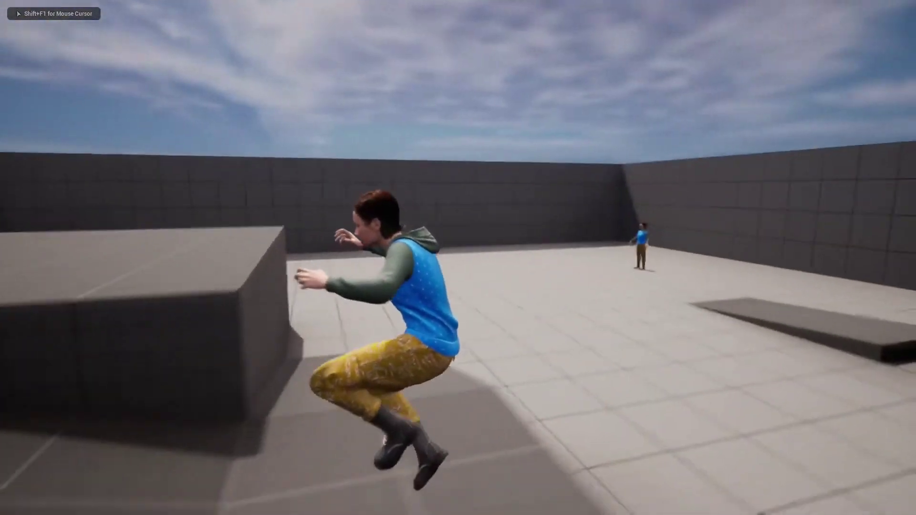
key("s")
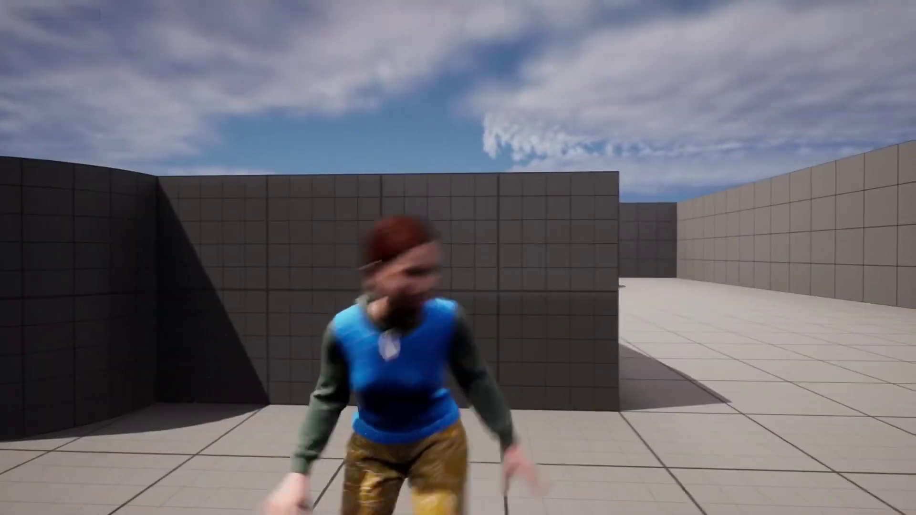
key("d")
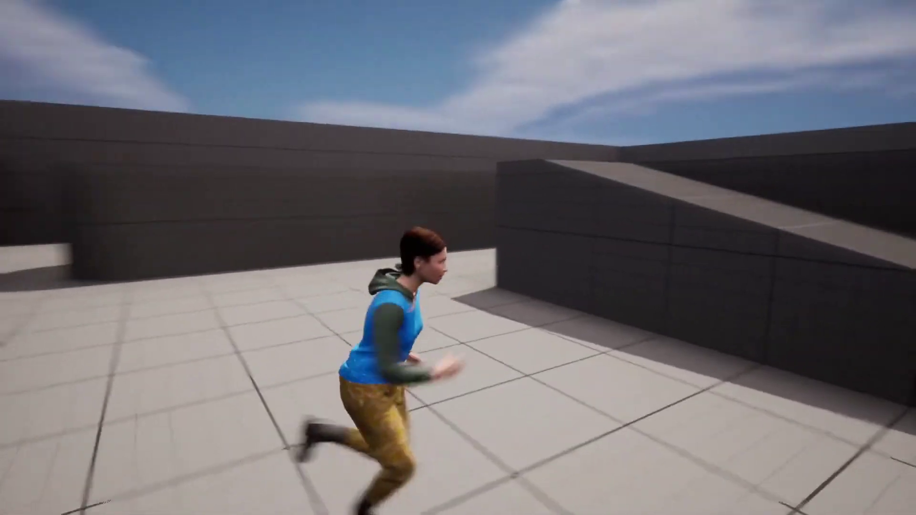
key("s")
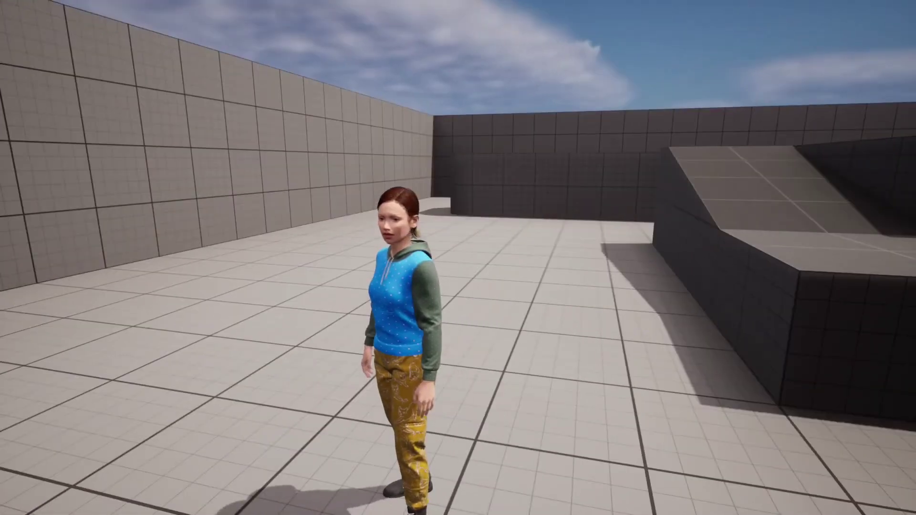
key("w")
key("s")
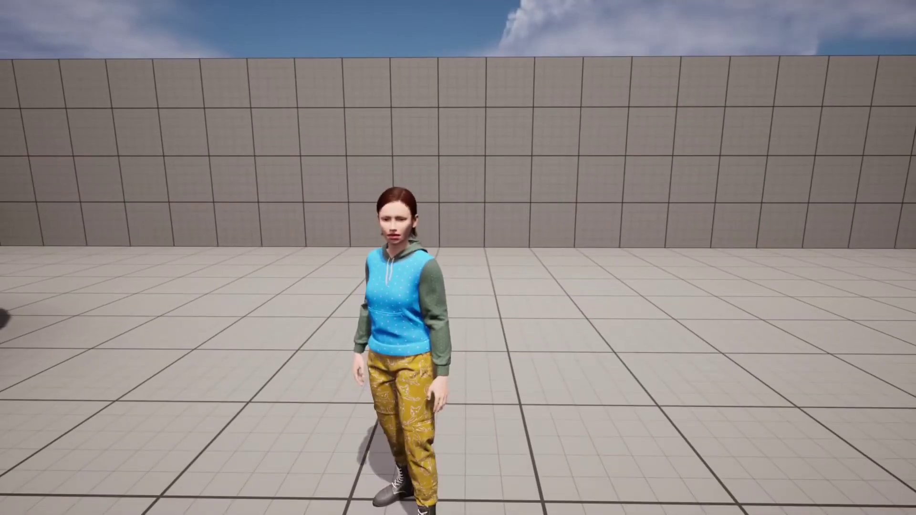
key("s")
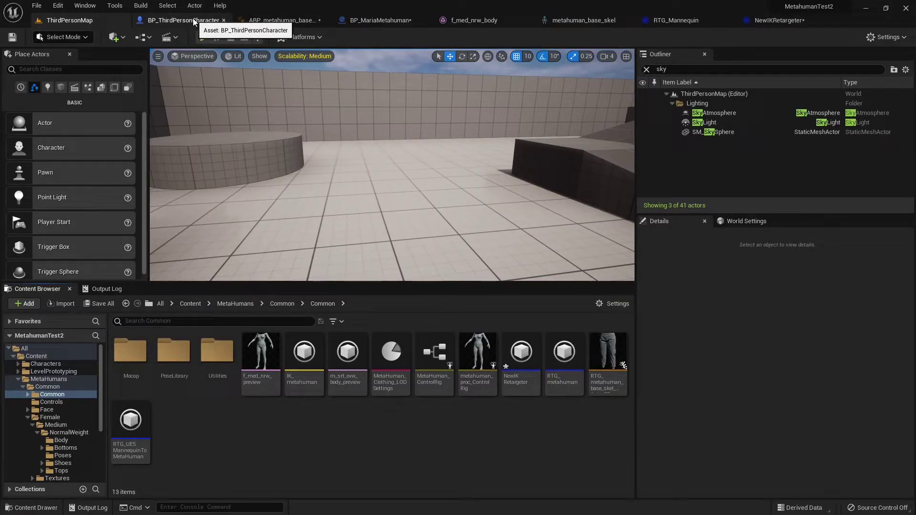
- Locate the child actor class of OurMetaHuman from BP_ThirdPersonCharacter and open the BP_MariaMetahuman blueprint
left_click(181, 20)
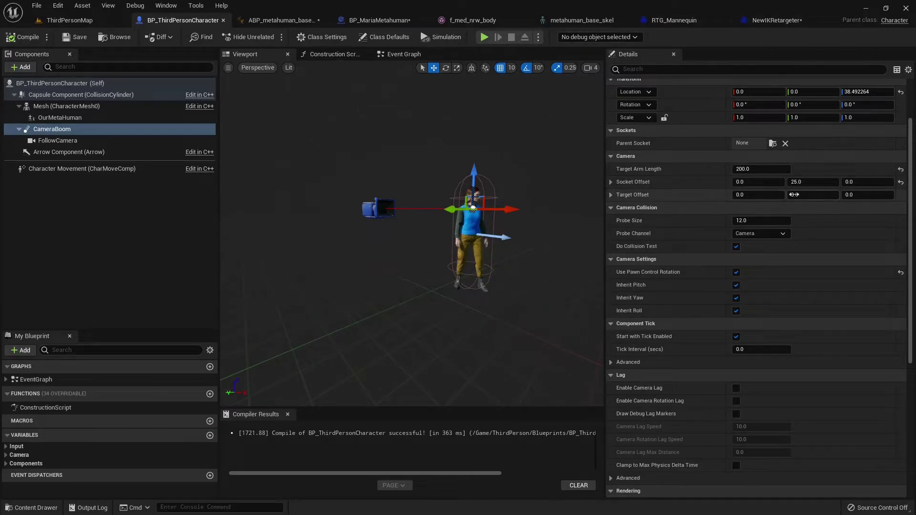
left_click(58, 117)
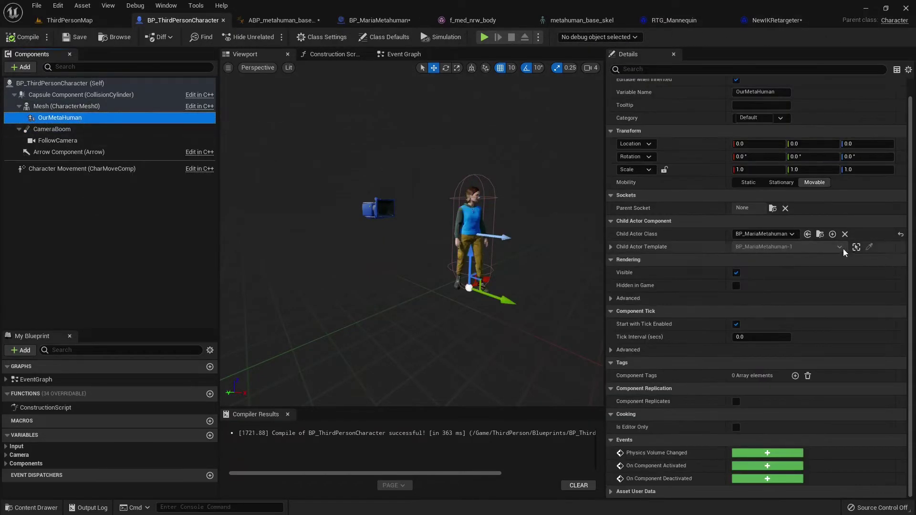
left_click(820, 233)
double_click(444, 356)
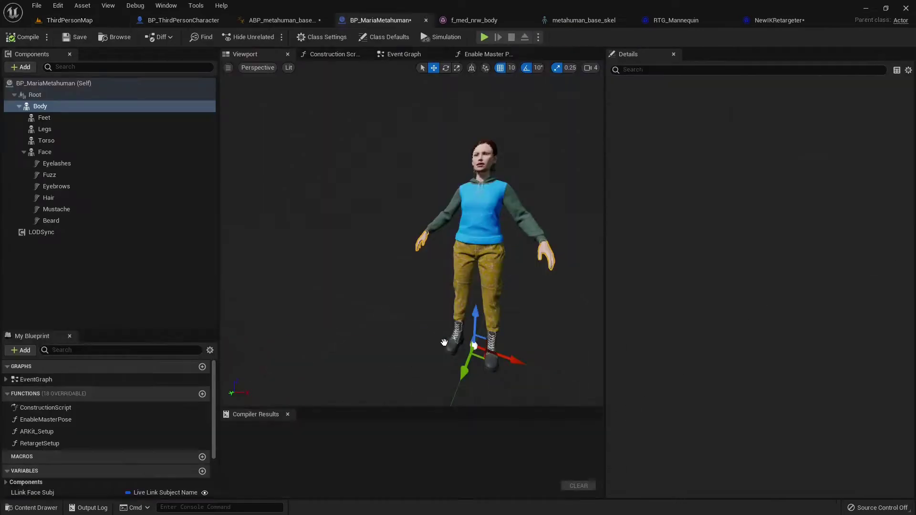
- Set the Min LOD of the LODSync component in BP_MariaMetahuman to 5, inspect the head up close, and compile the blueprint
left_click(48, 233)
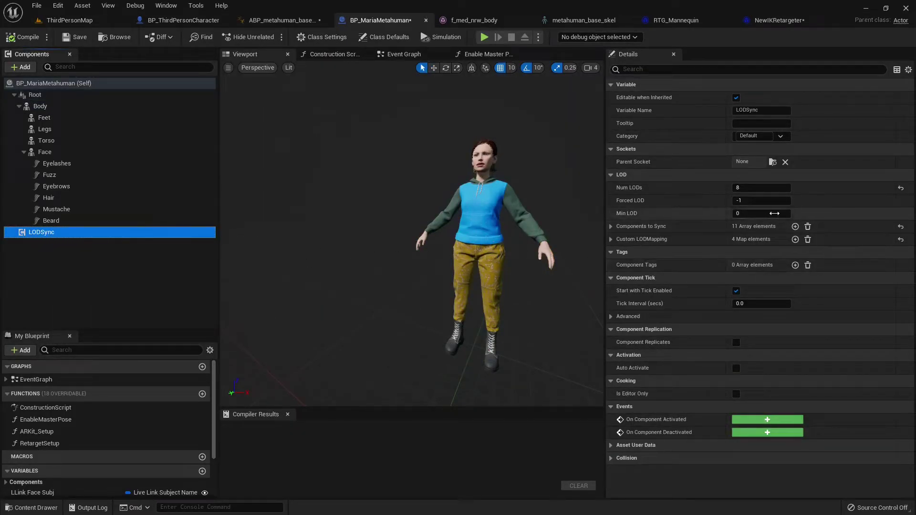
left_click(775, 213)
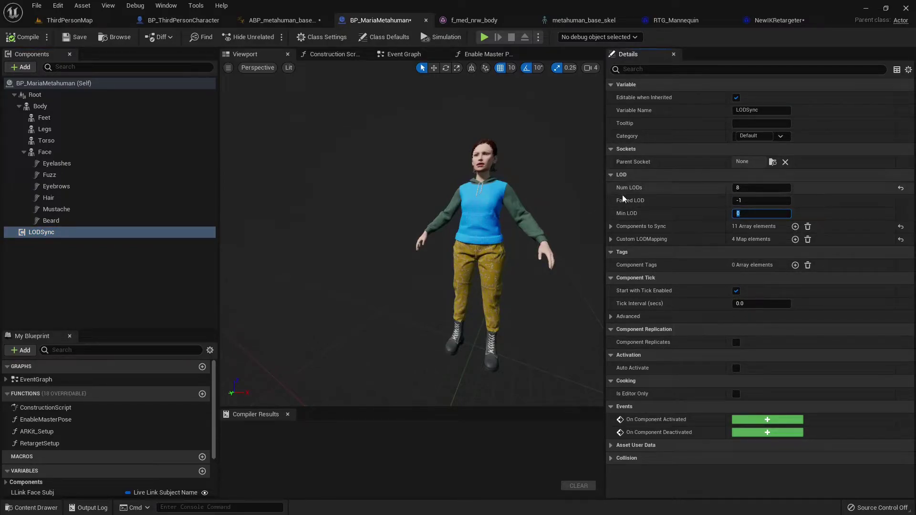
type("5")
key("Return")
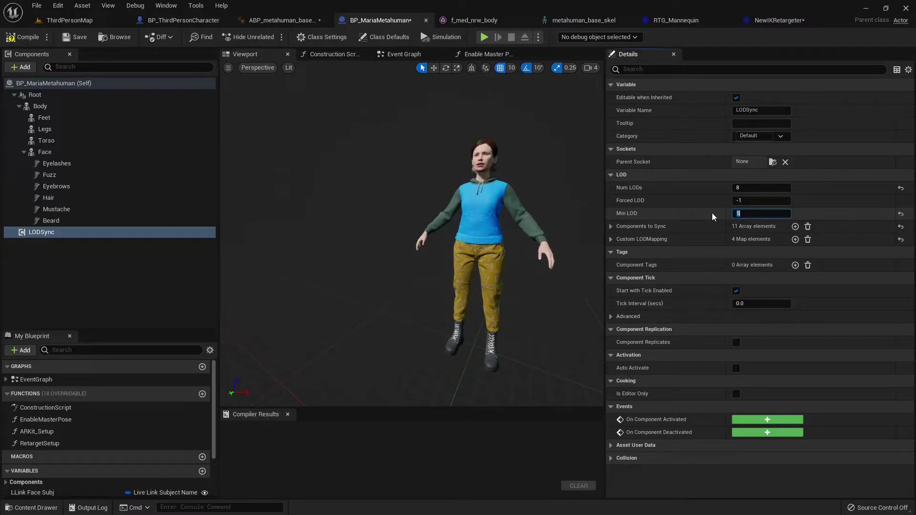
right_click_drag(413, 239, 317, 258)
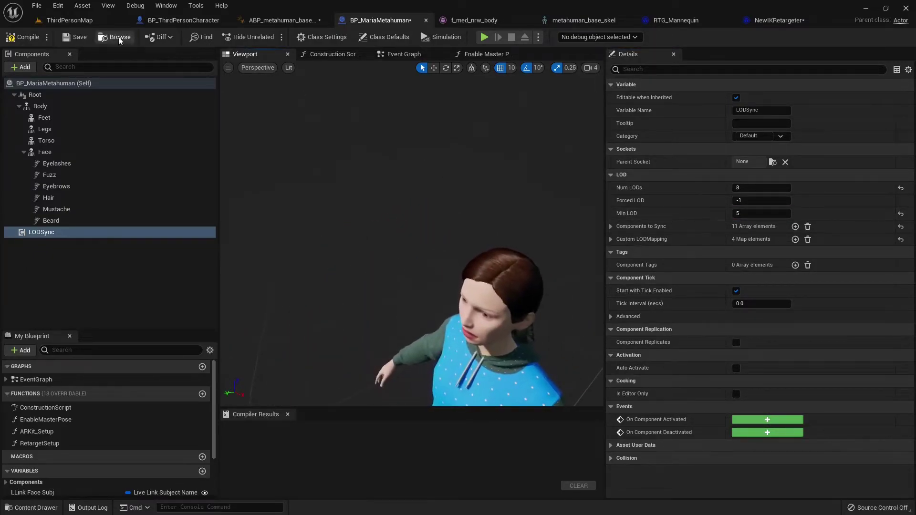
left_click(21, 38)
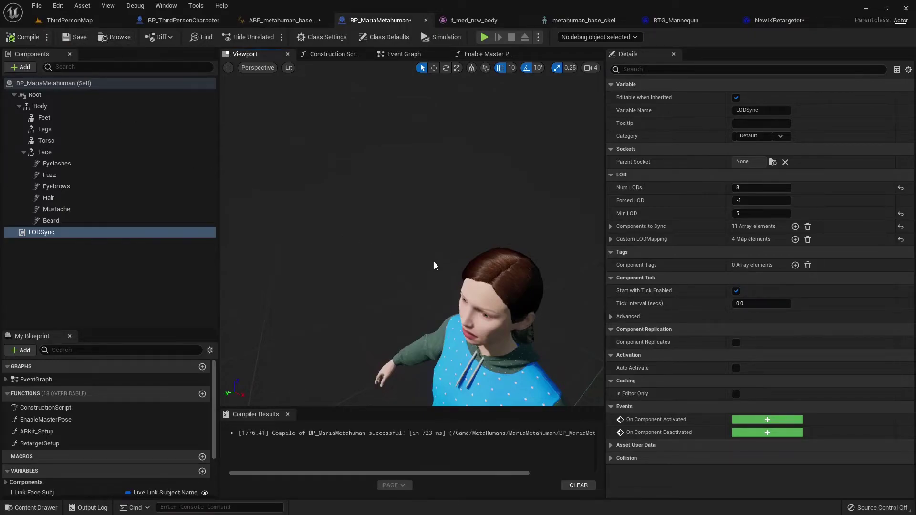
- Play-test ThirdPersonMap in full screen, running around and viewing the MetaHuman from several sides to check its LOD quality
left_click(54, 22)
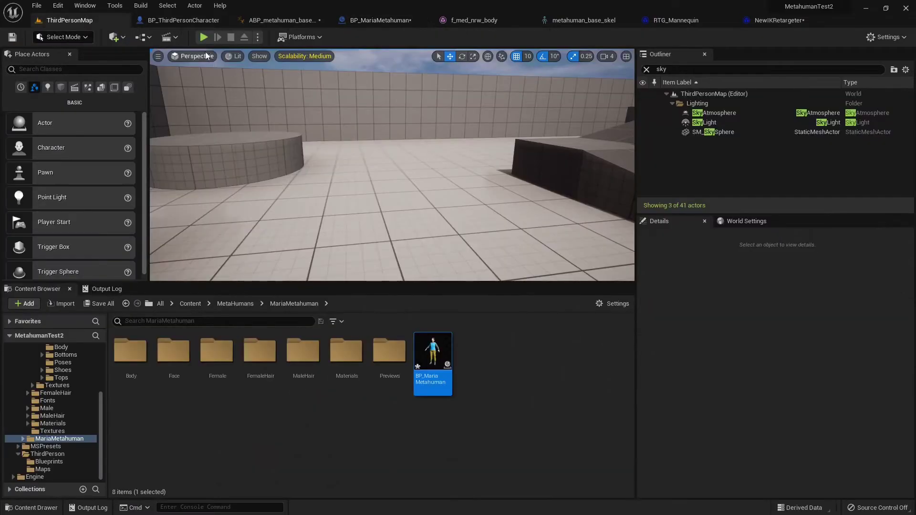
left_click(204, 37)
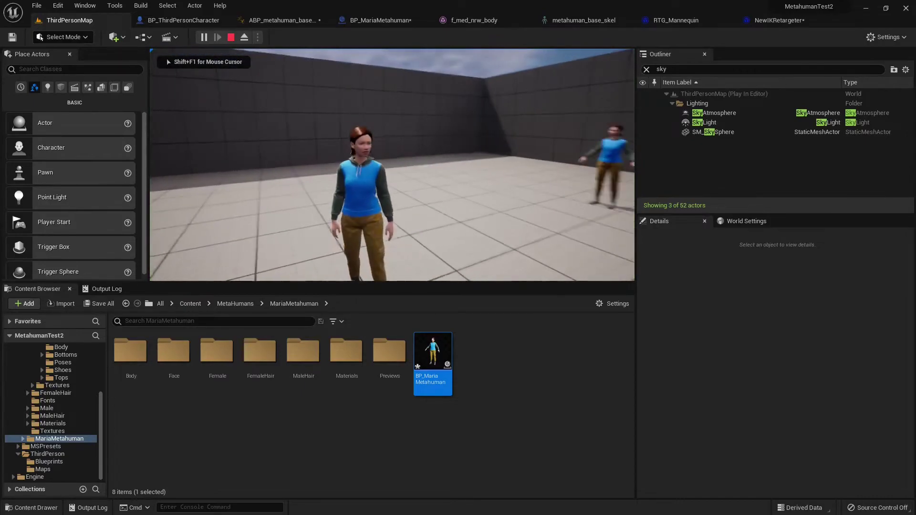
key("F11")
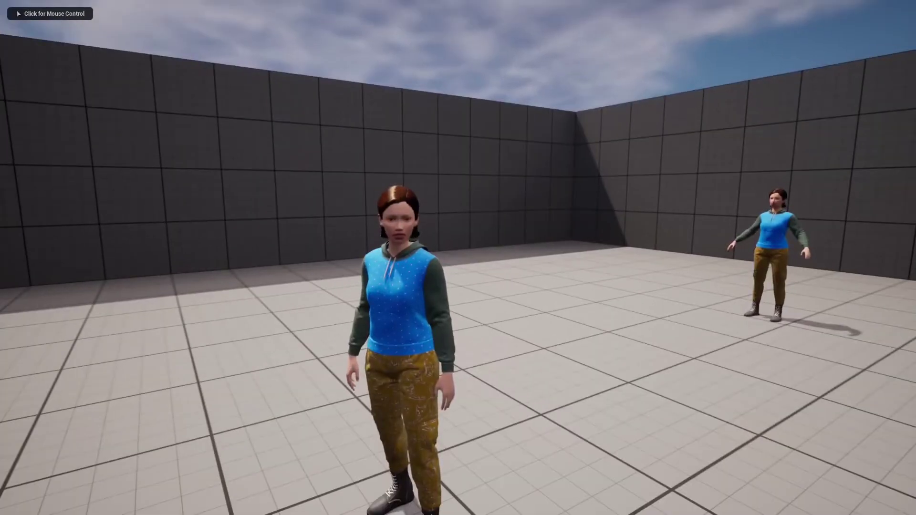
left_click(459, 258)
key("w")
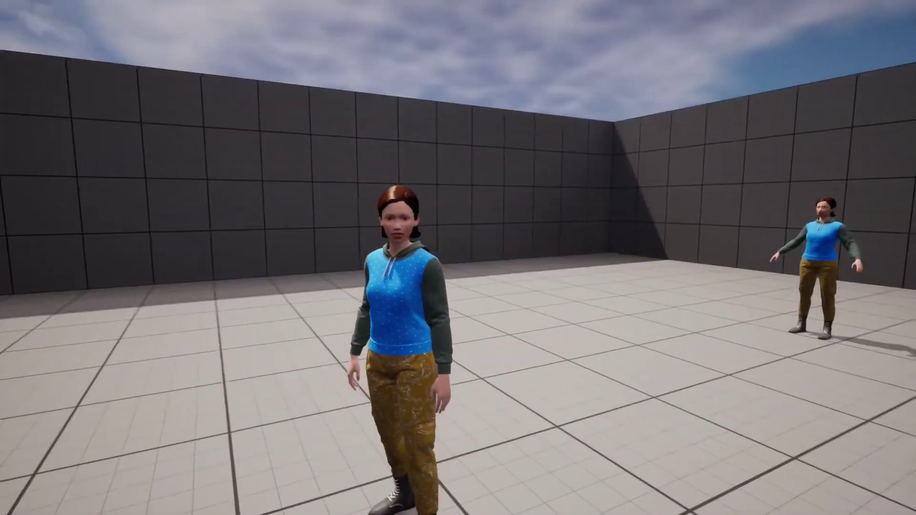
key("w")
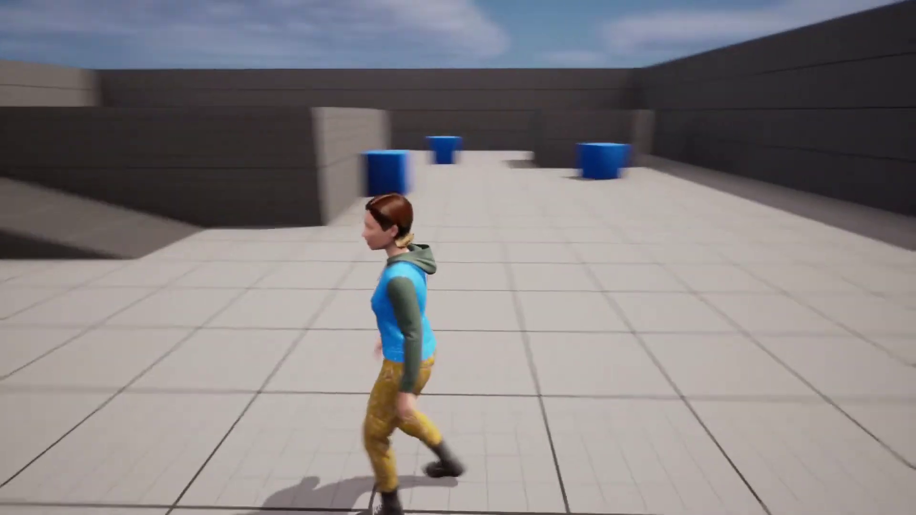
key("s")
key("w")
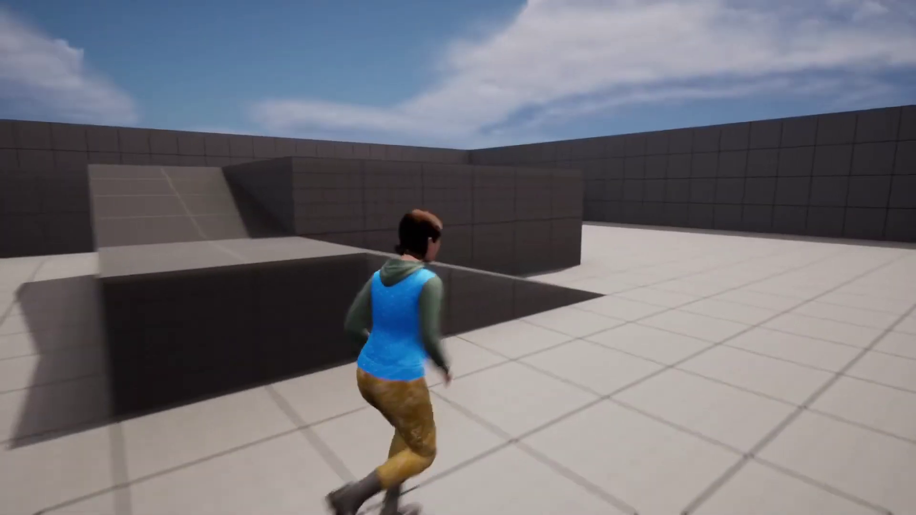
key("d")
key("s")
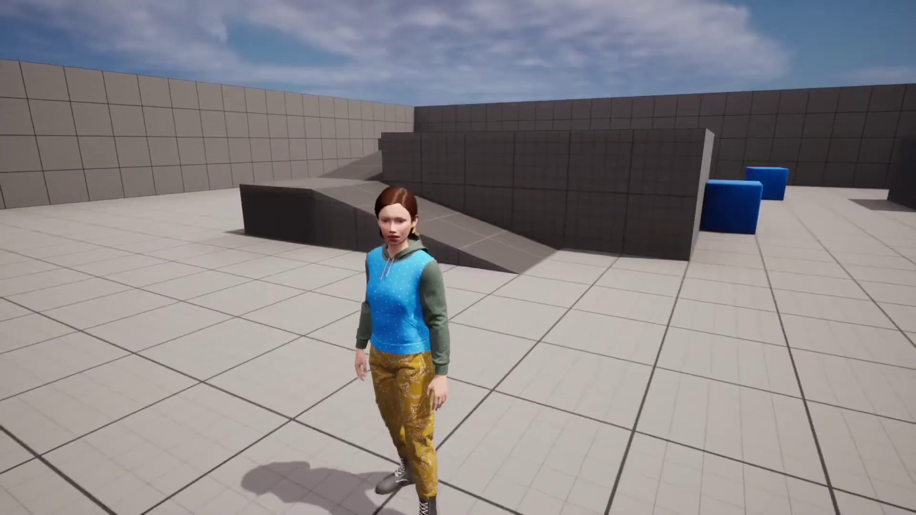
key("w")
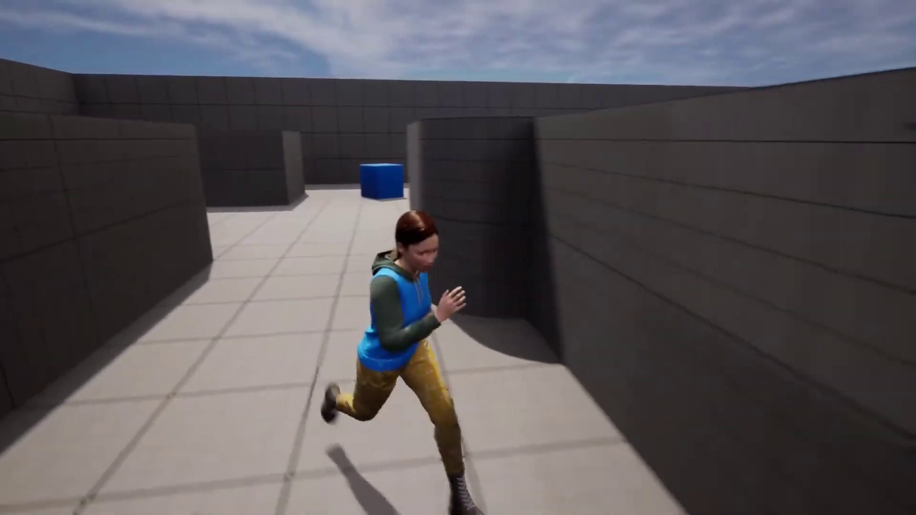
key("s")
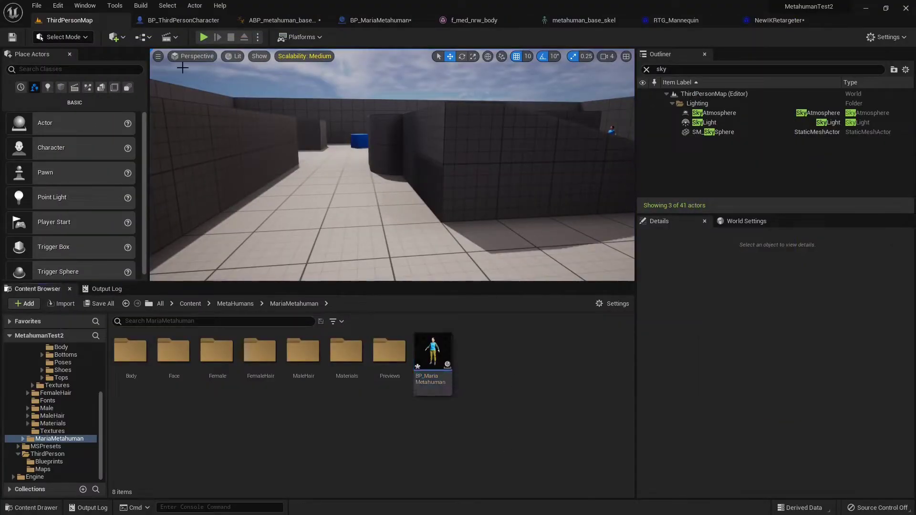
- Set the X location of OurMetaHuman to 100 in BP_ThirdPersonCharacter so it stands beside the capsule
left_click(162, 22)
right_click_drag(411, 191, 155, 144)
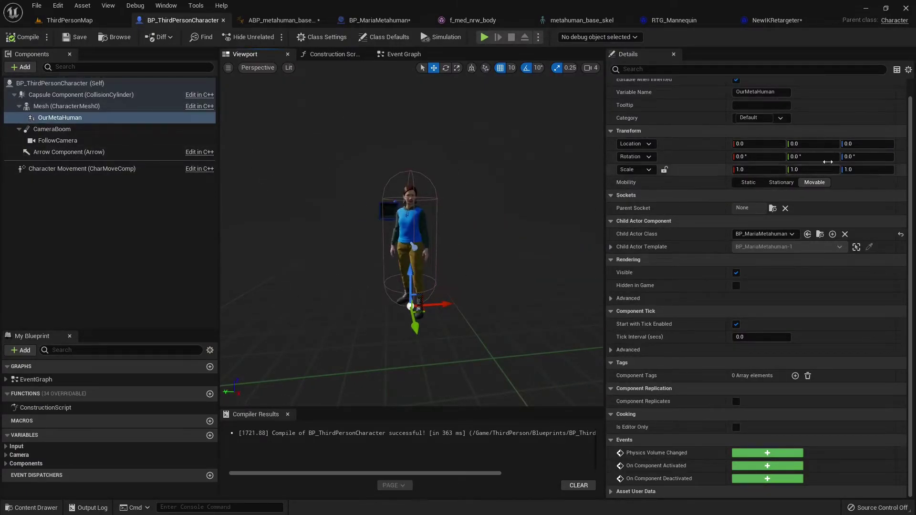
left_click(744, 144)
type("100")
key("Return")
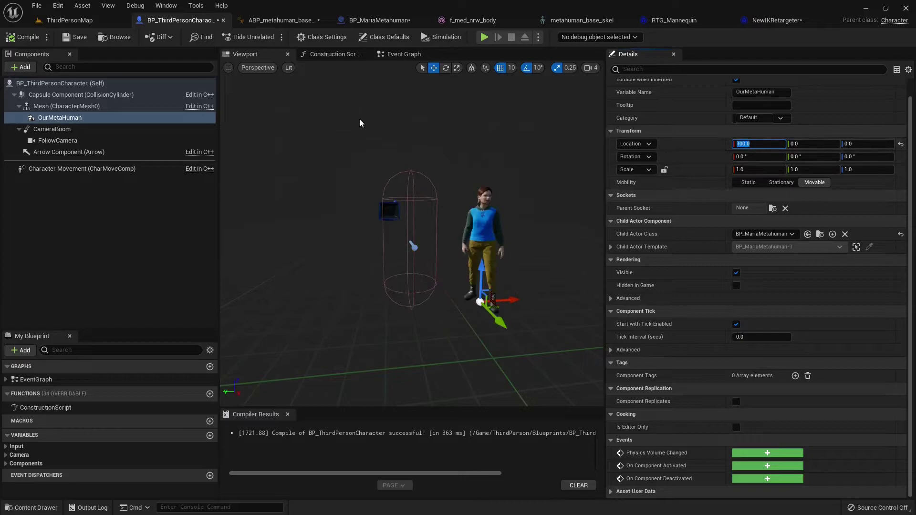
- Make the character's Mesh component (CharacterMesh0) visible and compile BP_ThirdPersonCharacter
left_click(67, 106)
left_click(663, 70)
type("VISI")
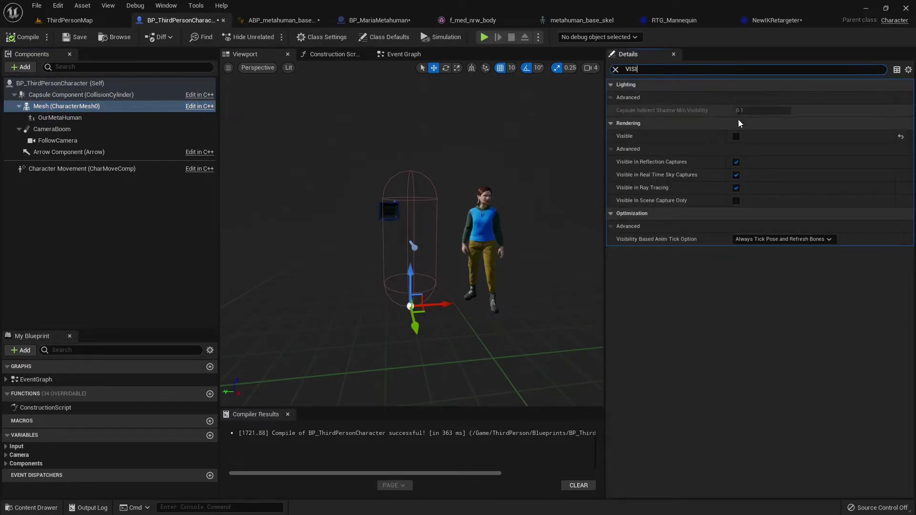
left_click(736, 136)
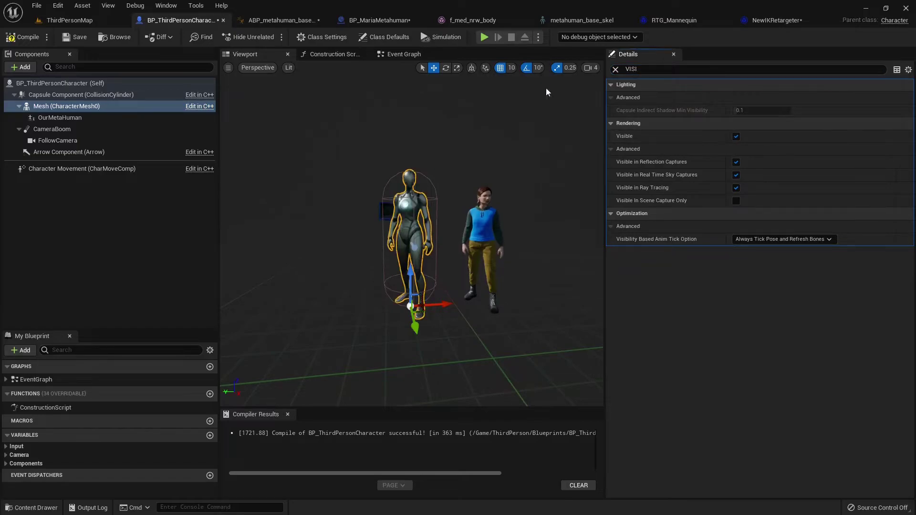
left_click(22, 37)
- Play-test ThirdPersonMap in full screen, jump, and eject mid-air to compare the mannequin's and MetaHuman's poses up close
left_click(75, 21)
left_click(204, 37)
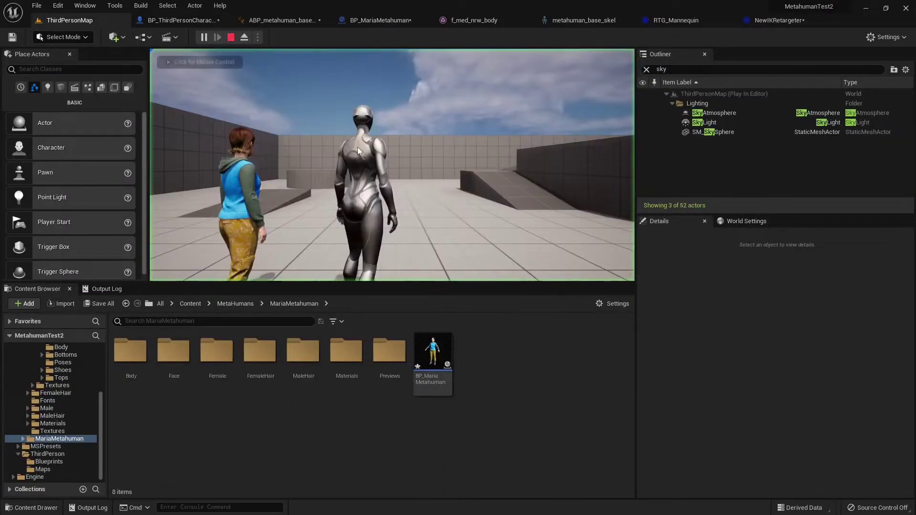
key("F11")
key("s")
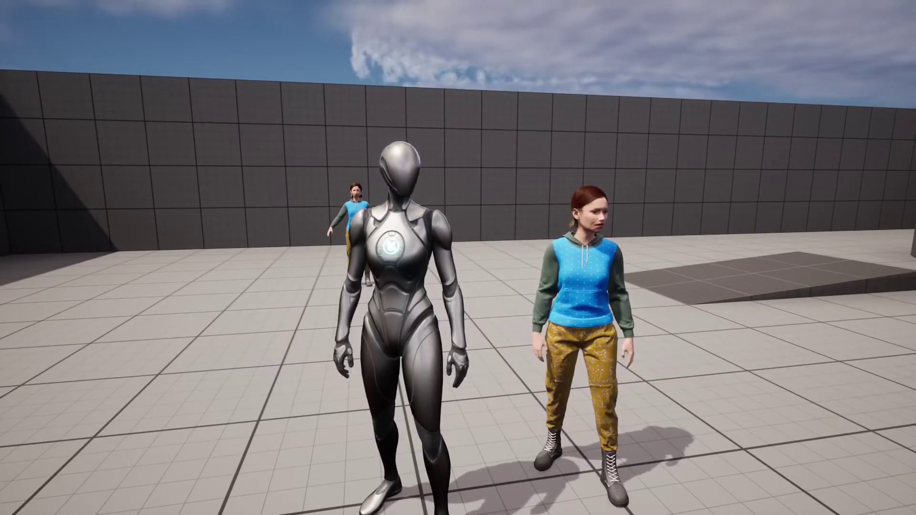
key("space")
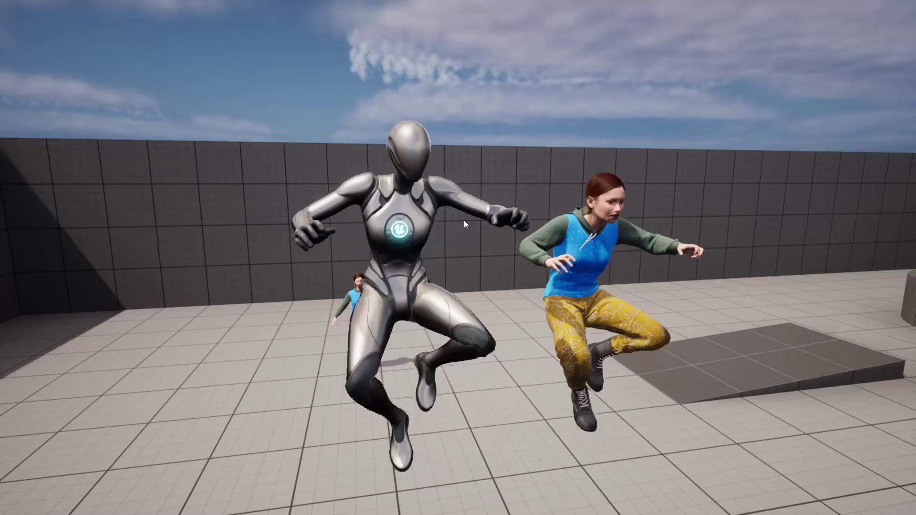
key("F8")
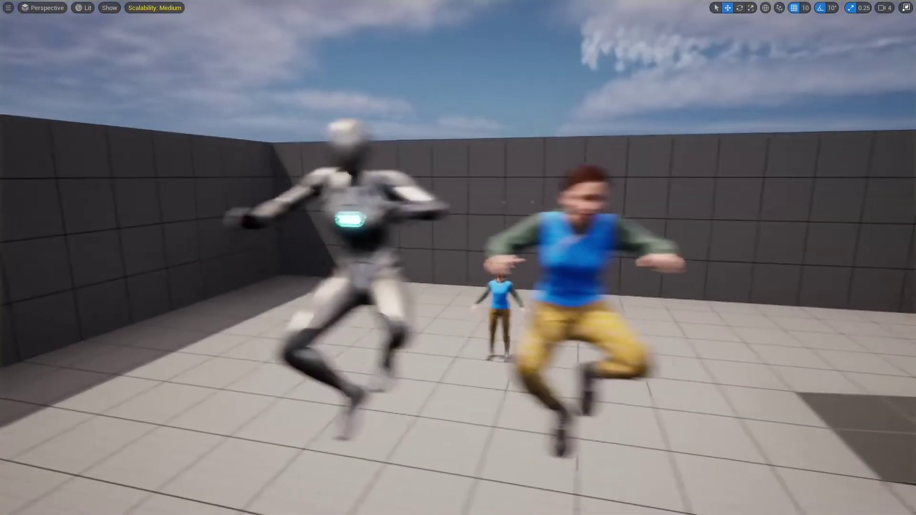
key("d")
key("w")
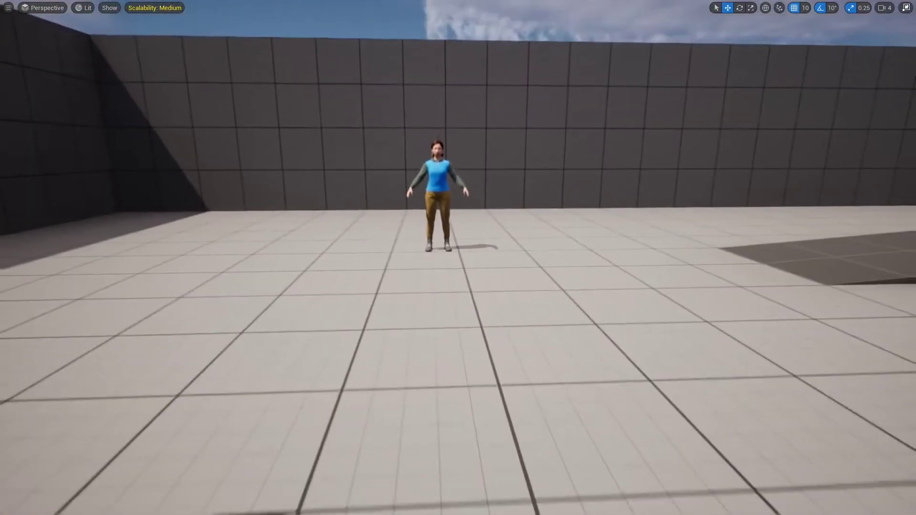
key("F11")
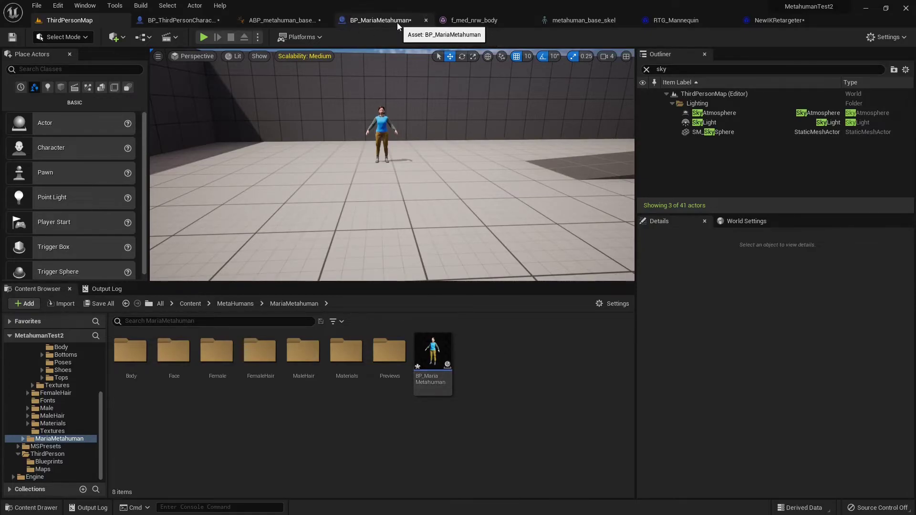
- Show the retargeting options in the skeleton tree of metahuman_base_skel and review the pelvis bone's translation retargeting modes
left_click(561, 22)
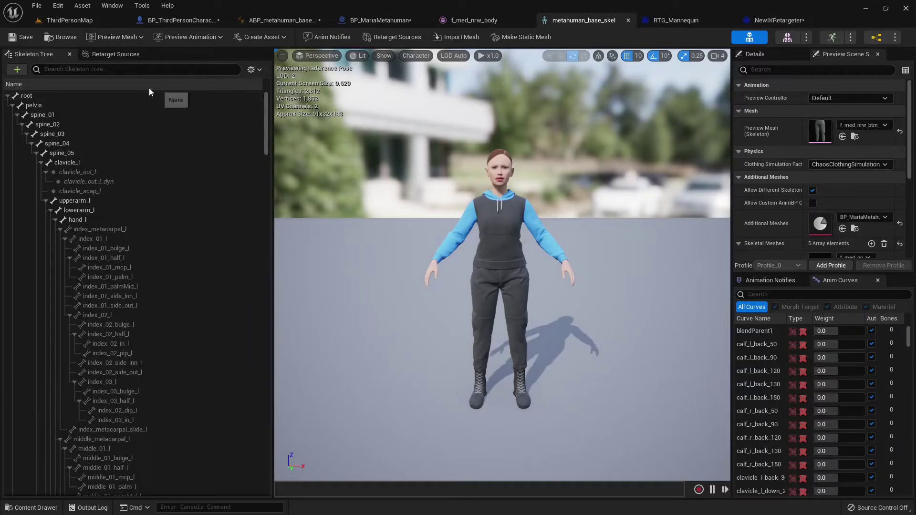
left_click(251, 70)
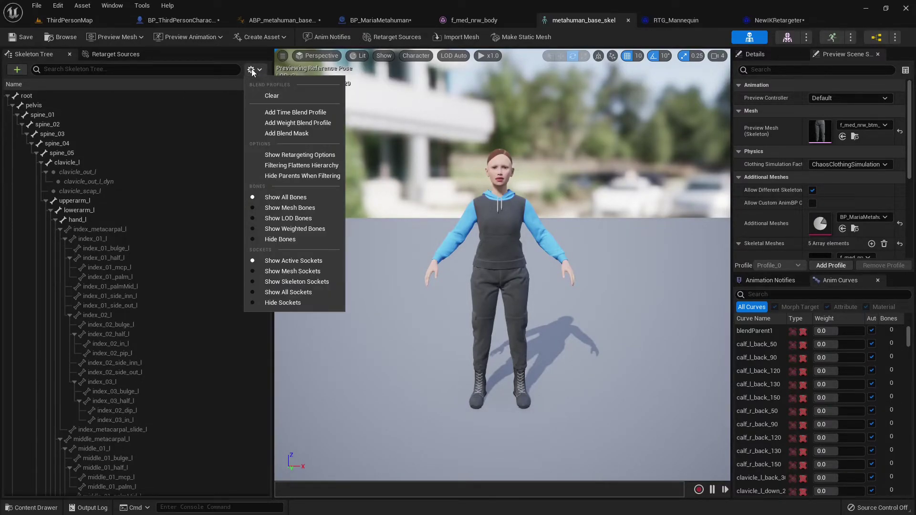
left_click(300, 155)
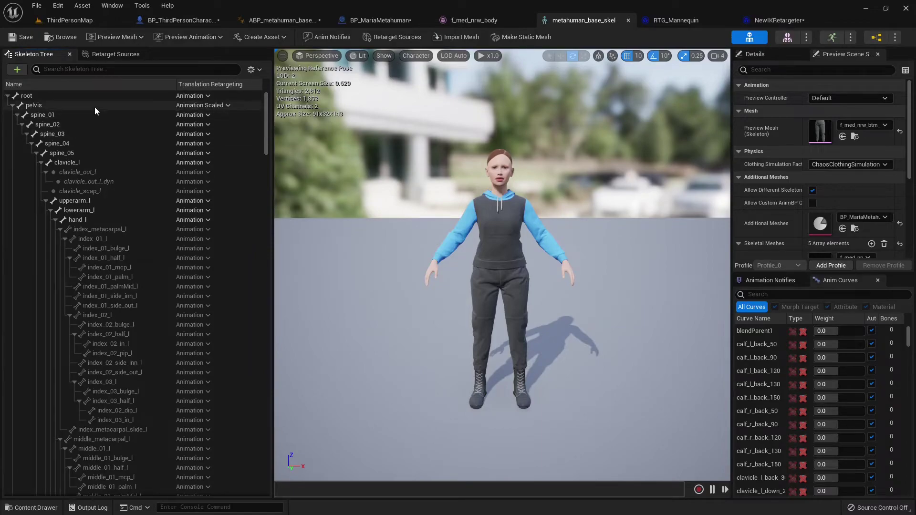
left_click(222, 106)
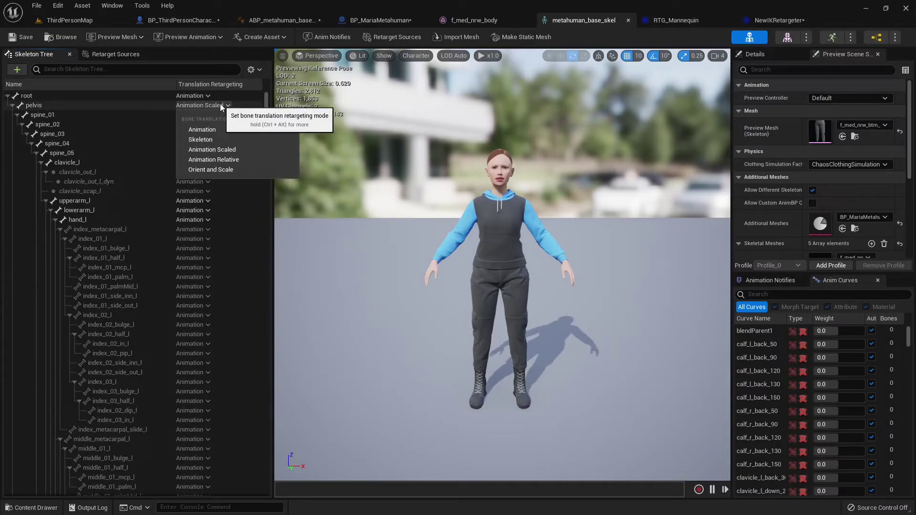
left_click(221, 105)
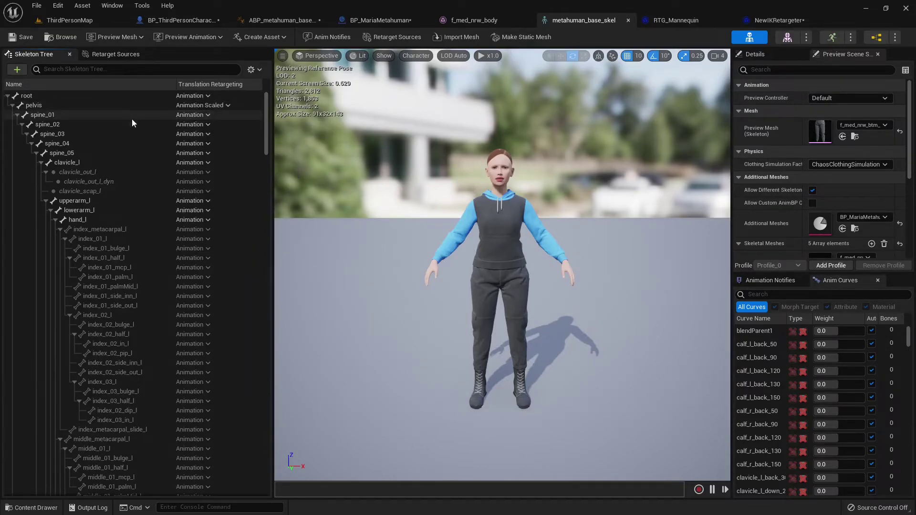
- Recursively set the translation retargeting of the spine_01, thigh_l and thigh_r bones to Skeleton
right_click(43, 116)
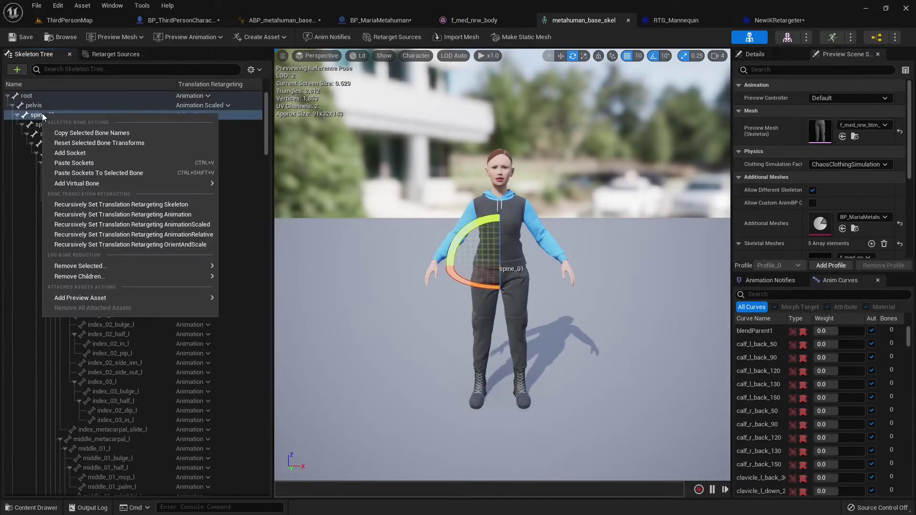
left_click(179, 205)
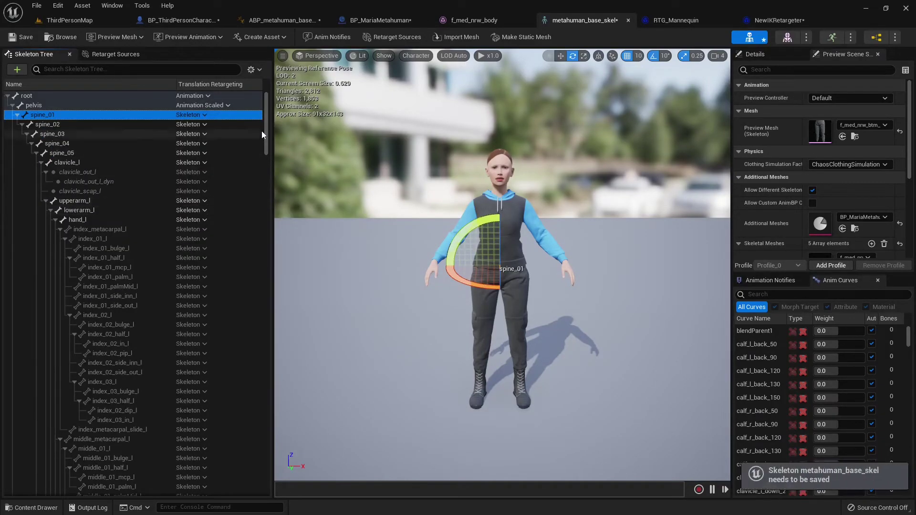
left_click_drag(263, 131, 259, 413)
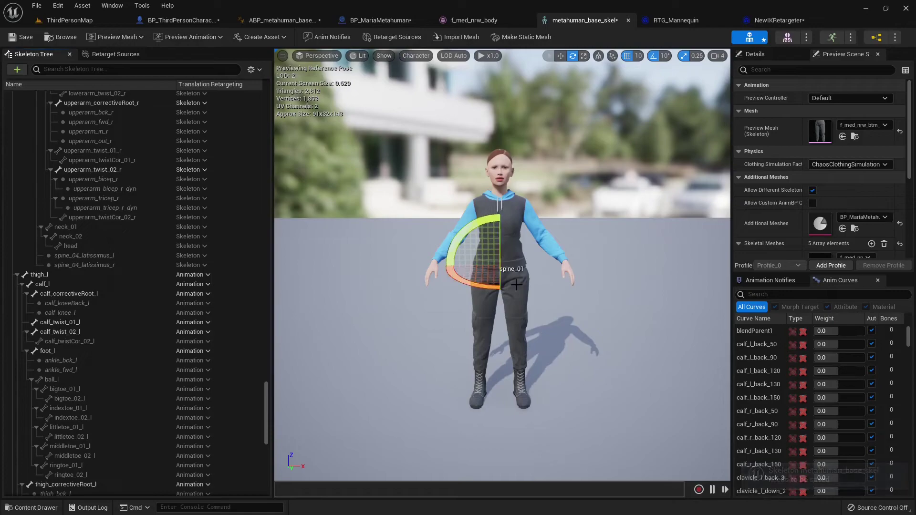
right_click(58, 272)
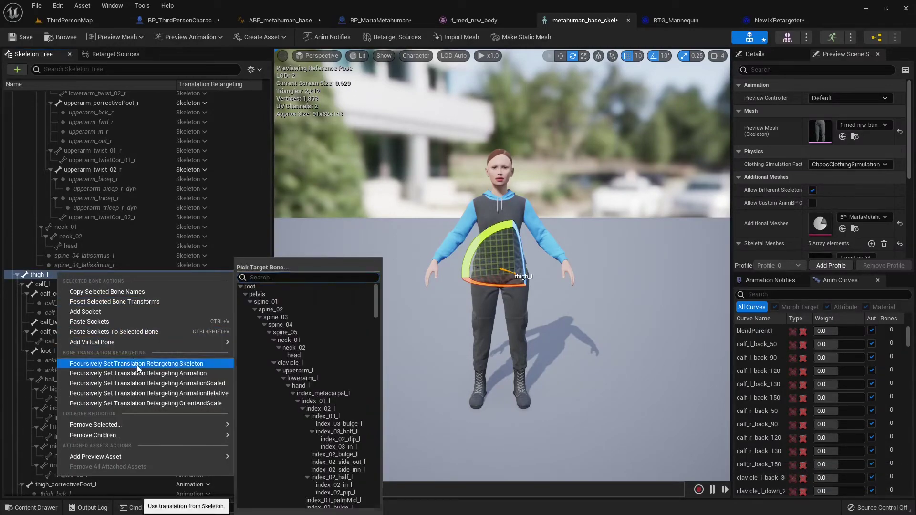
left_click(136, 364)
scroll(248, 310, "down", 8)
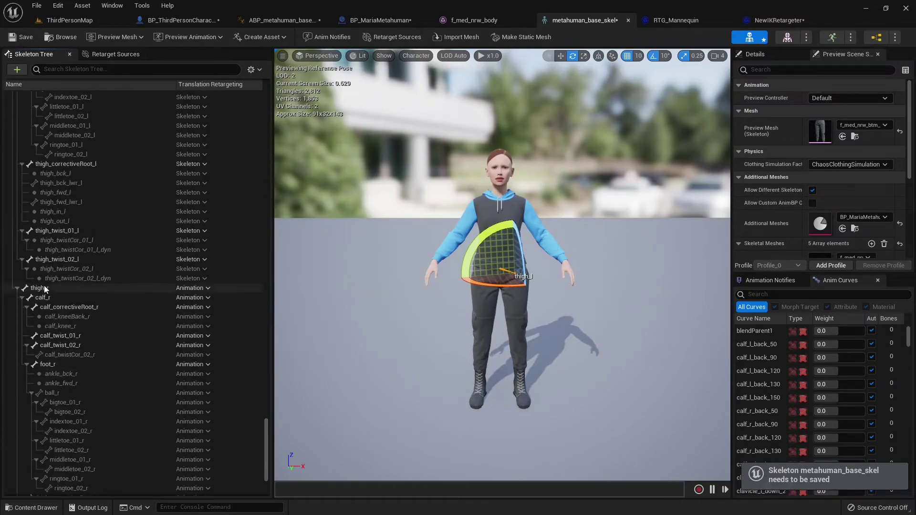
right_click(43, 289)
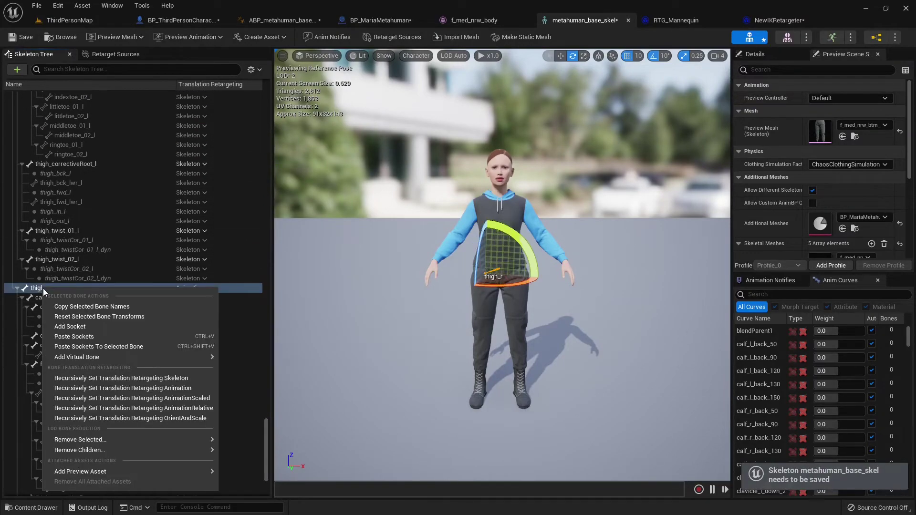
left_click(121, 378)
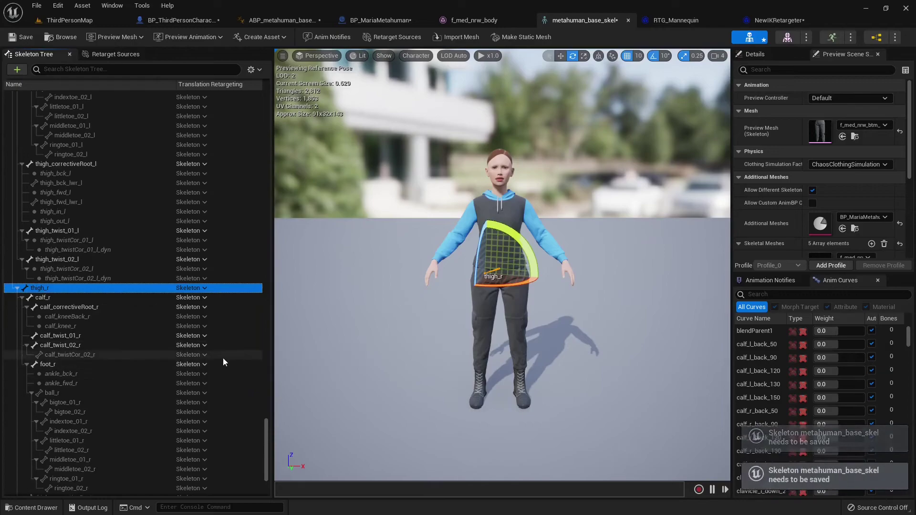
- Play-test ThirdPersonMap, jumping and running in both directions to check the MetaHuman's motion beside the mannequin
left_click(56, 22)
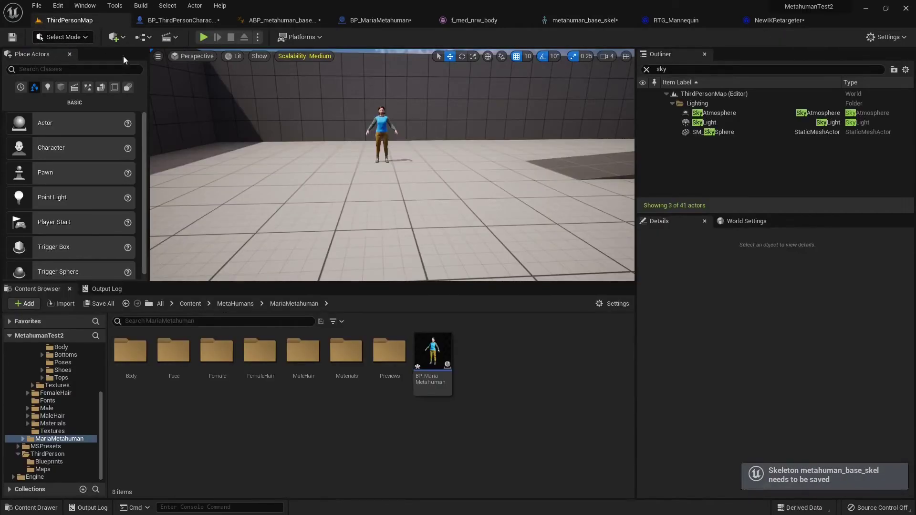
left_click(203, 37)
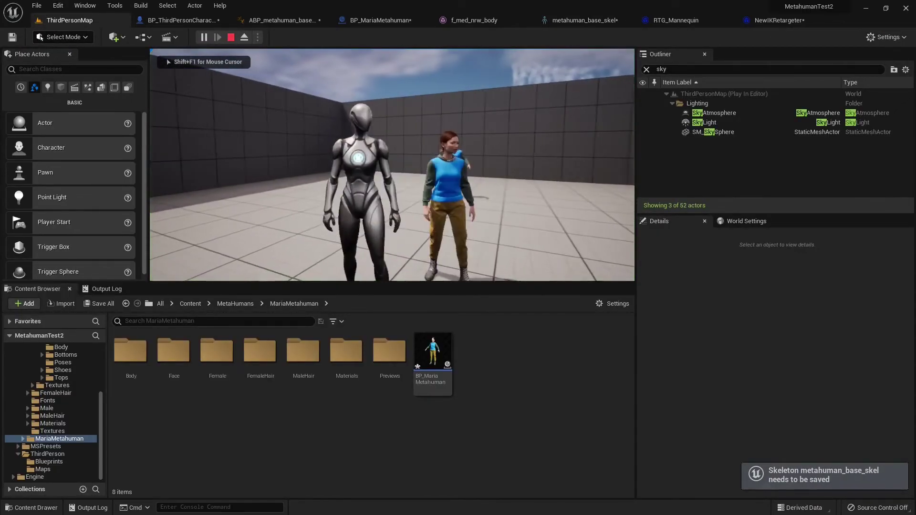
key("space")
key("space")
key("w")
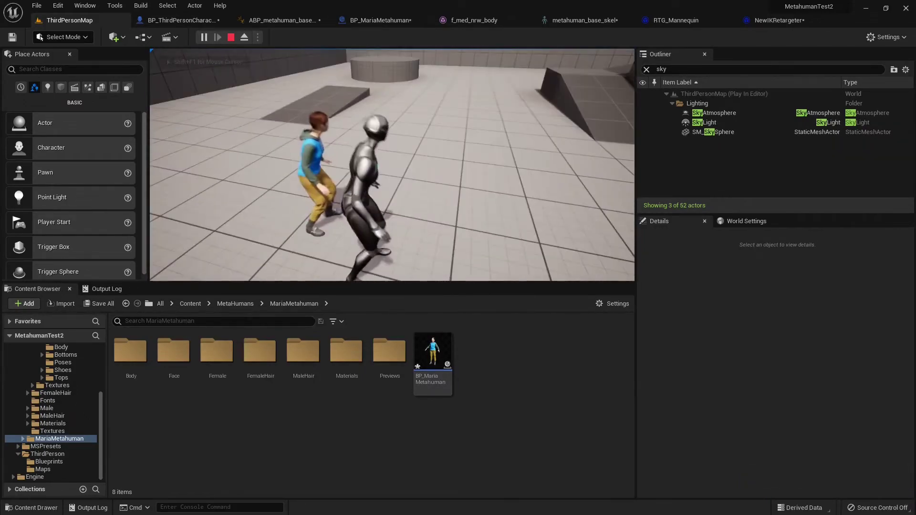
key("s")
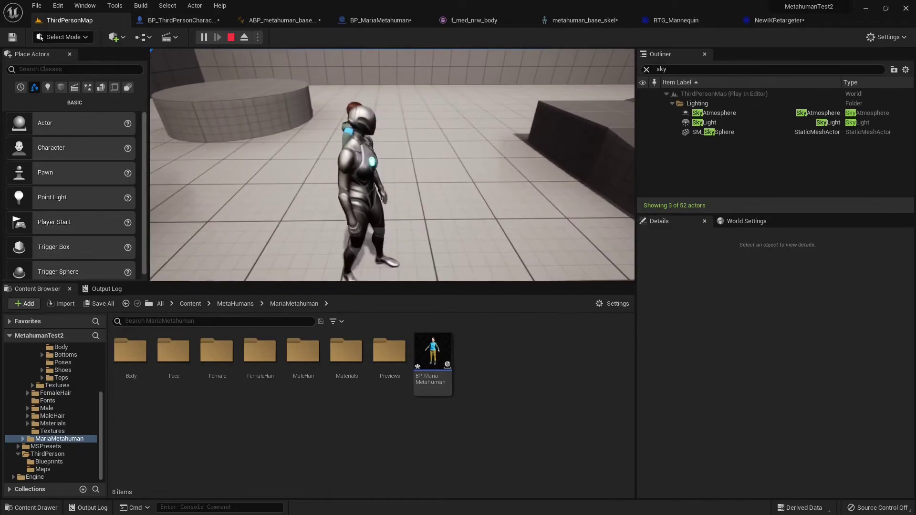
key("s")
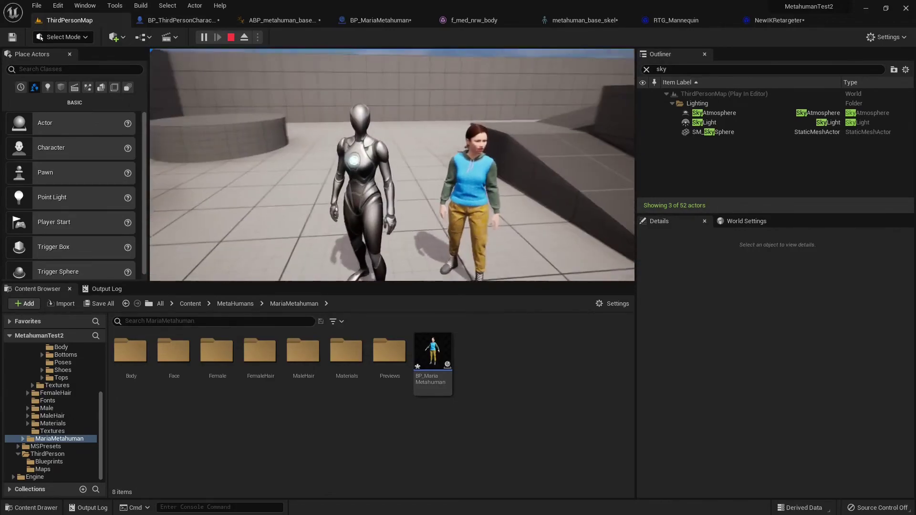
- Compare the mannequin's and MetaHuman's movement in full screen while walking in several directions, and end the play test
key("F11")
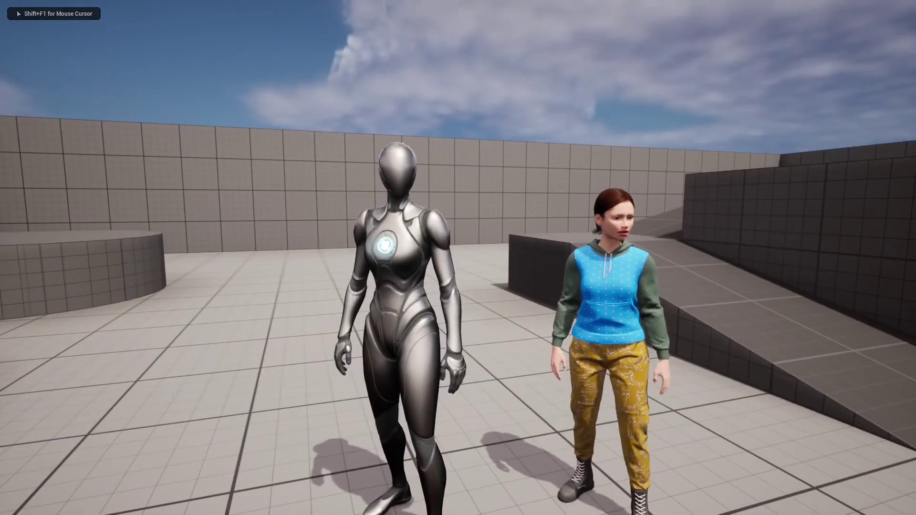
key("d")
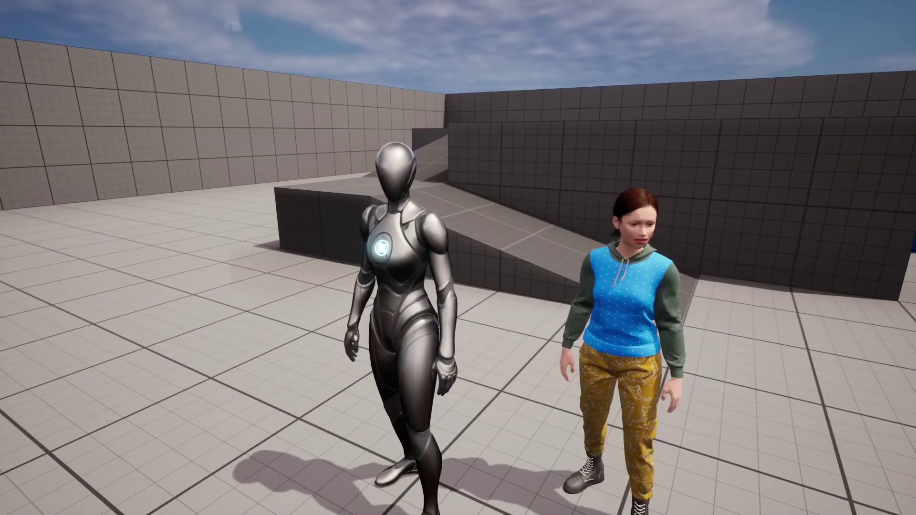
key("a")
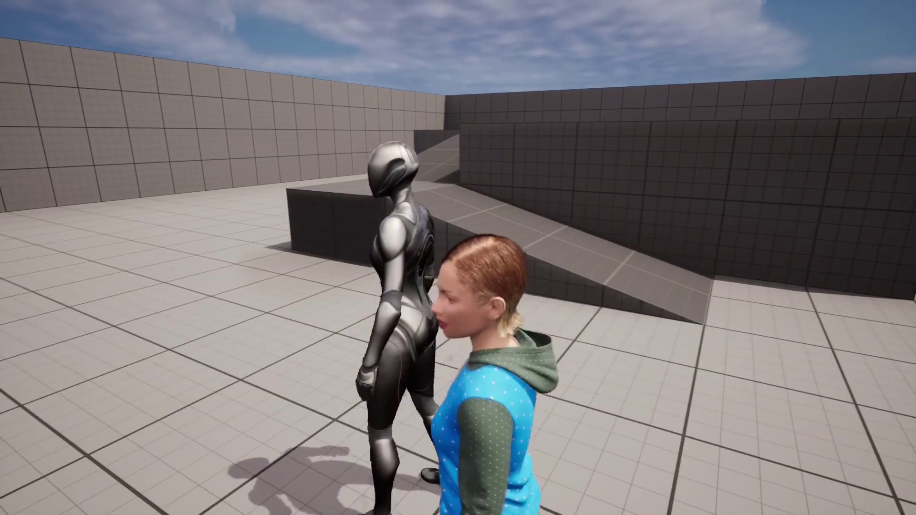
key("w")
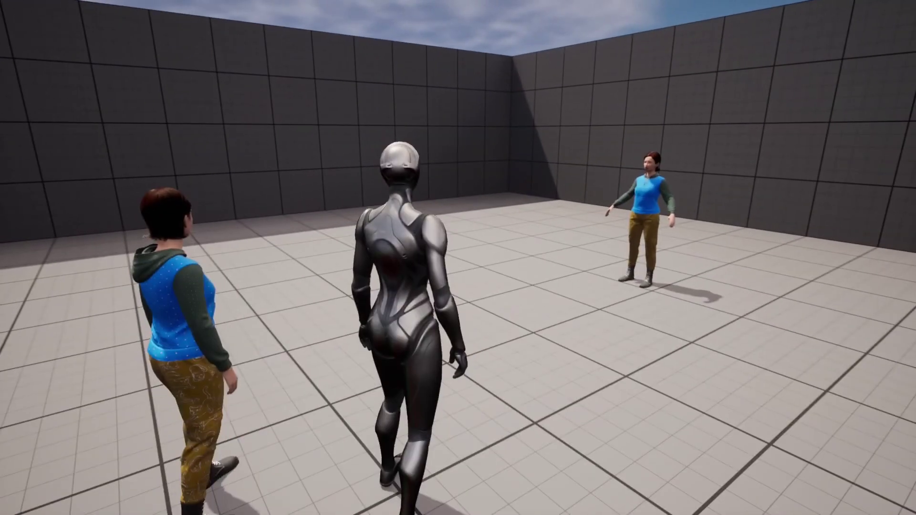
key("F11")
key("Escape")
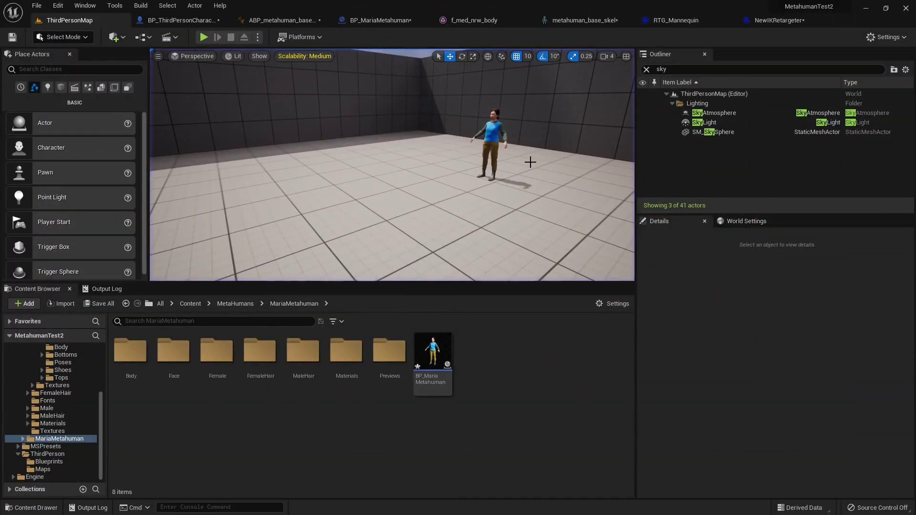
left_click(489, 376)
right_click_drag(528, 224, 566, 239)
mouse_move(380, 188)
right_mouse_down()
mouse_move(420, 190)
mouse_move(367, 192)
mouse_move(386, 158)
mouse_move(411, 159)
mouse_move(368, 190)
right_mouse_up()
key("s")
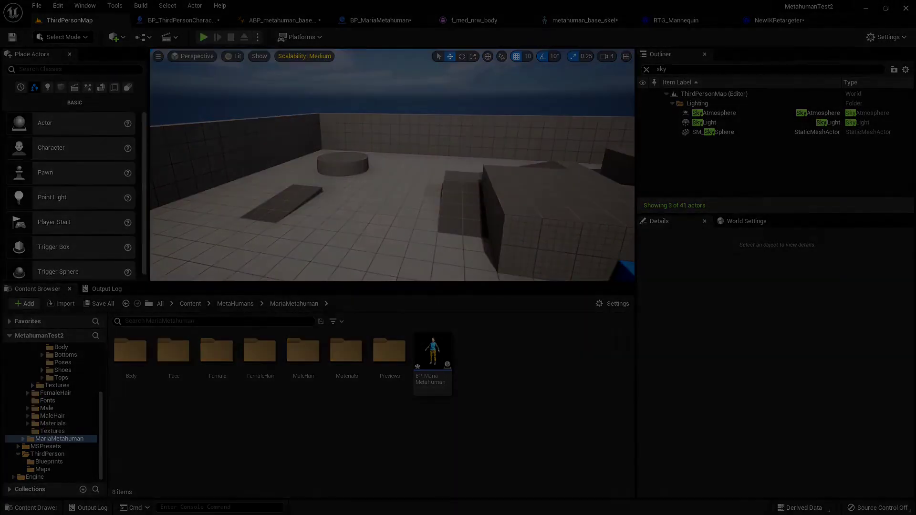